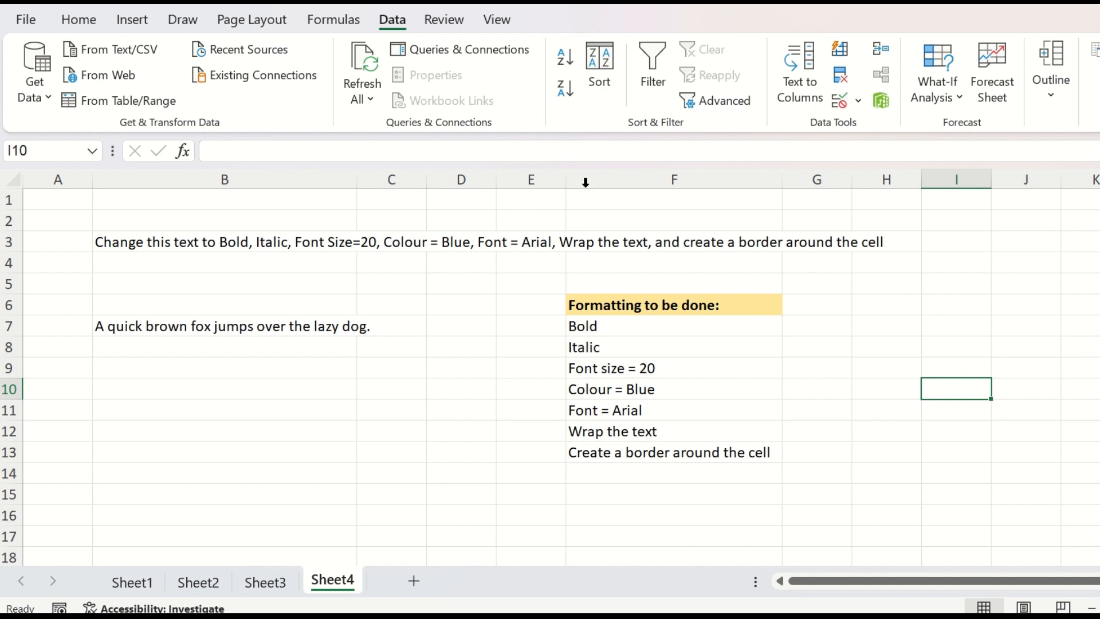
Step: Look over the font, size, style, fill colour and font colour options available for formatting cells
click(85, 16)
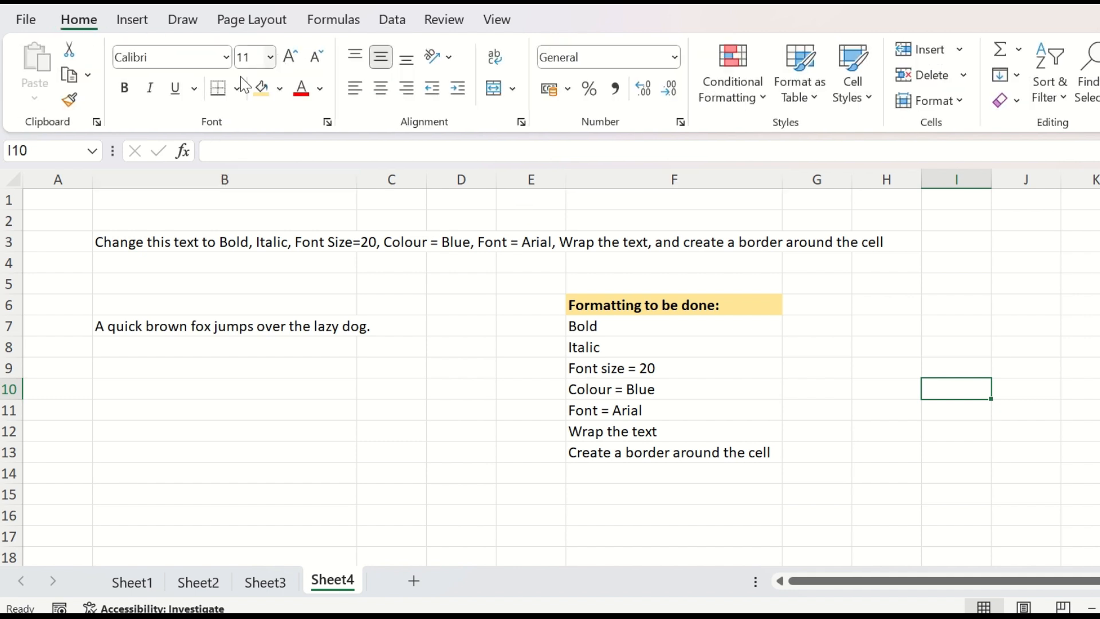
click(154, 61)
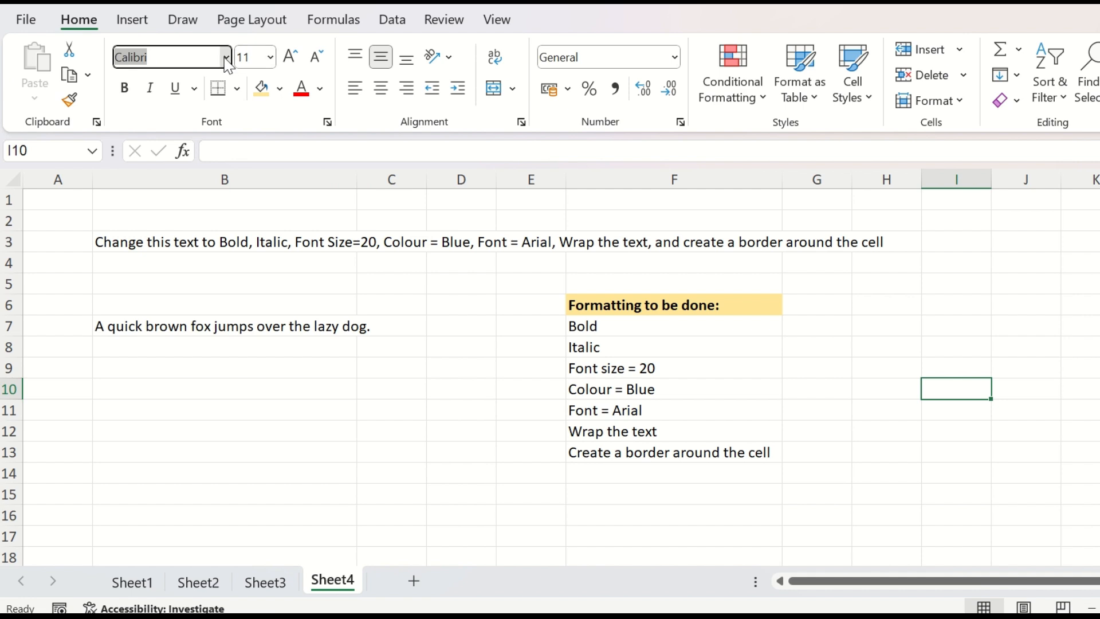
click(227, 57)
click(270, 58)
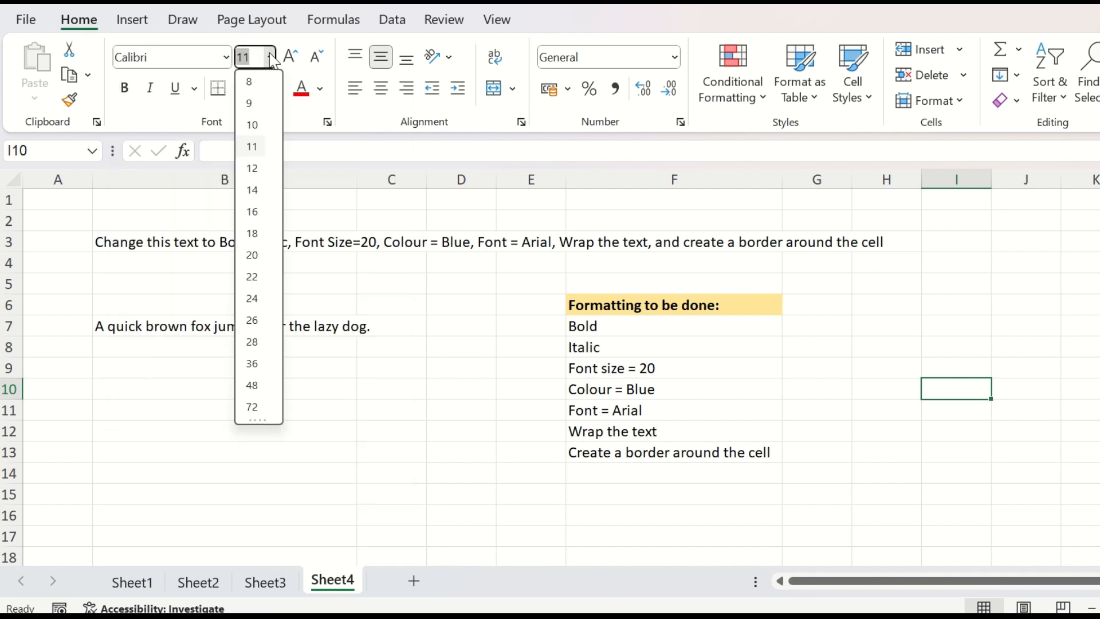
click(124, 88)
click(124, 88)
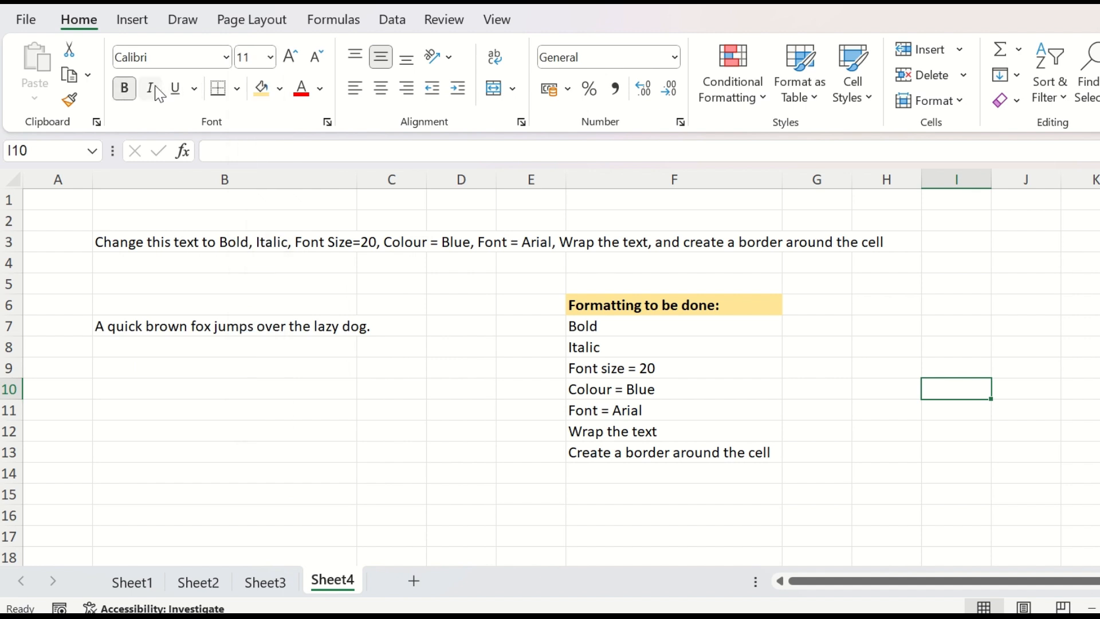
click(153, 88)
click(284, 97)
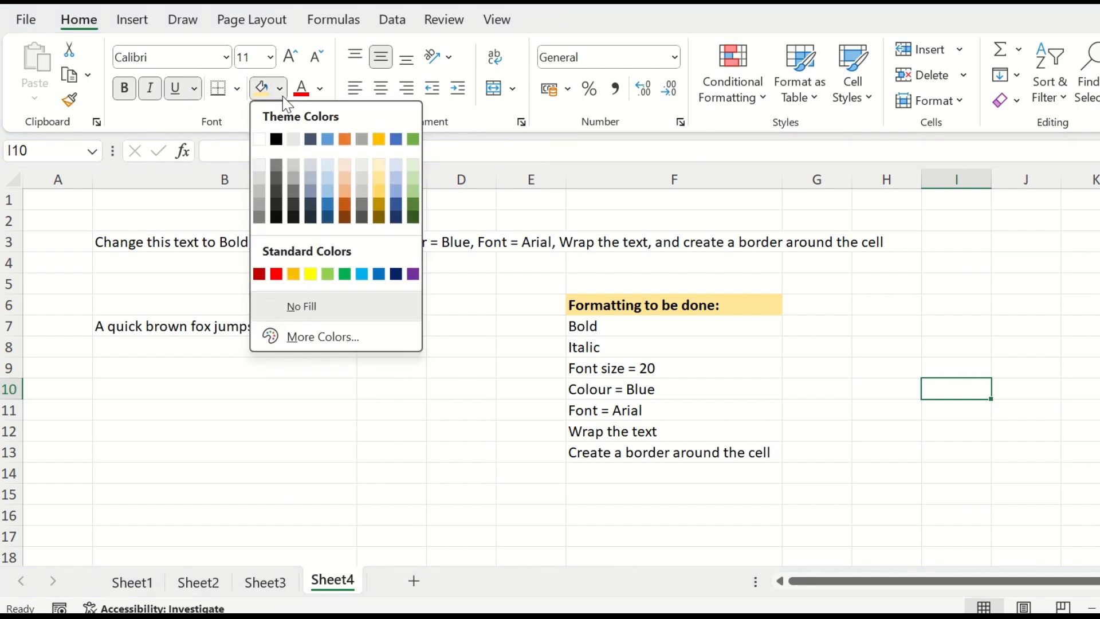
click(323, 89)
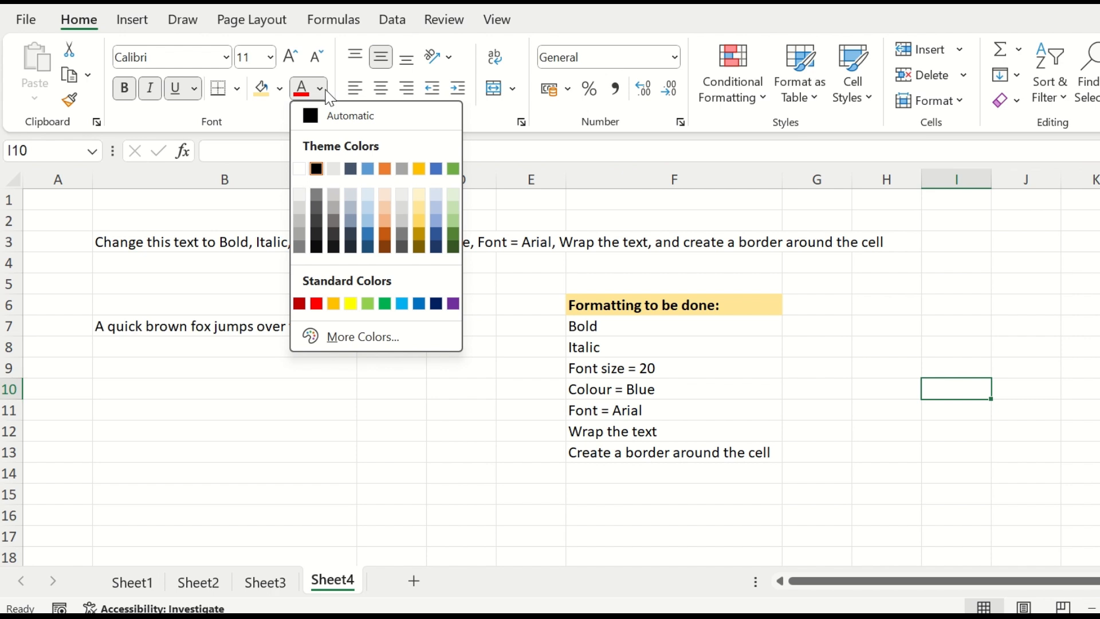
click(489, 93)
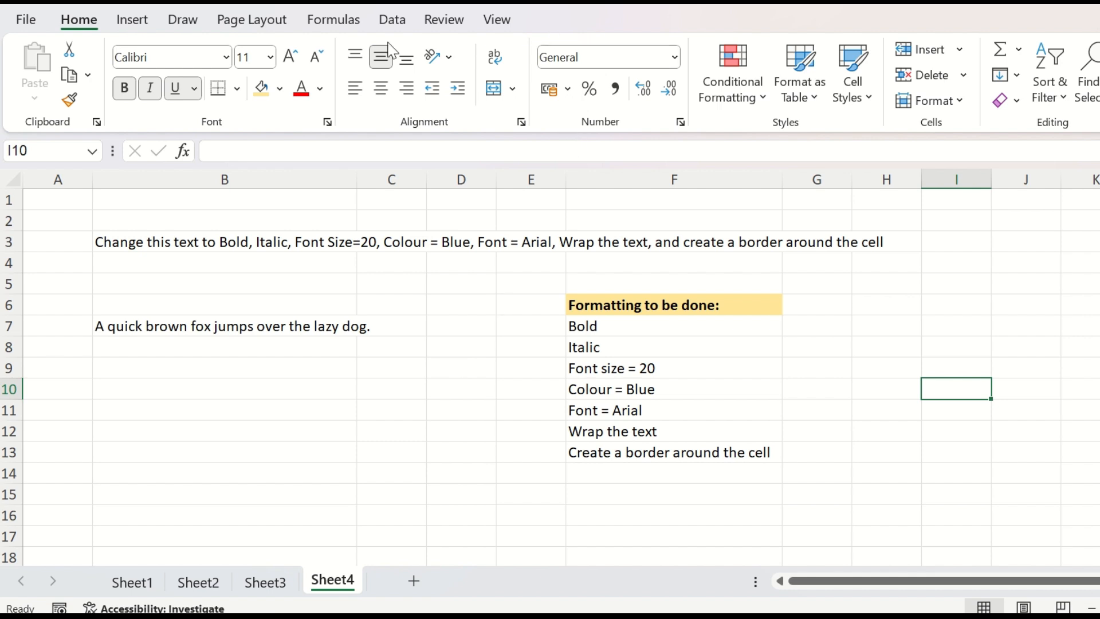
click(251, 23)
click(444, 19)
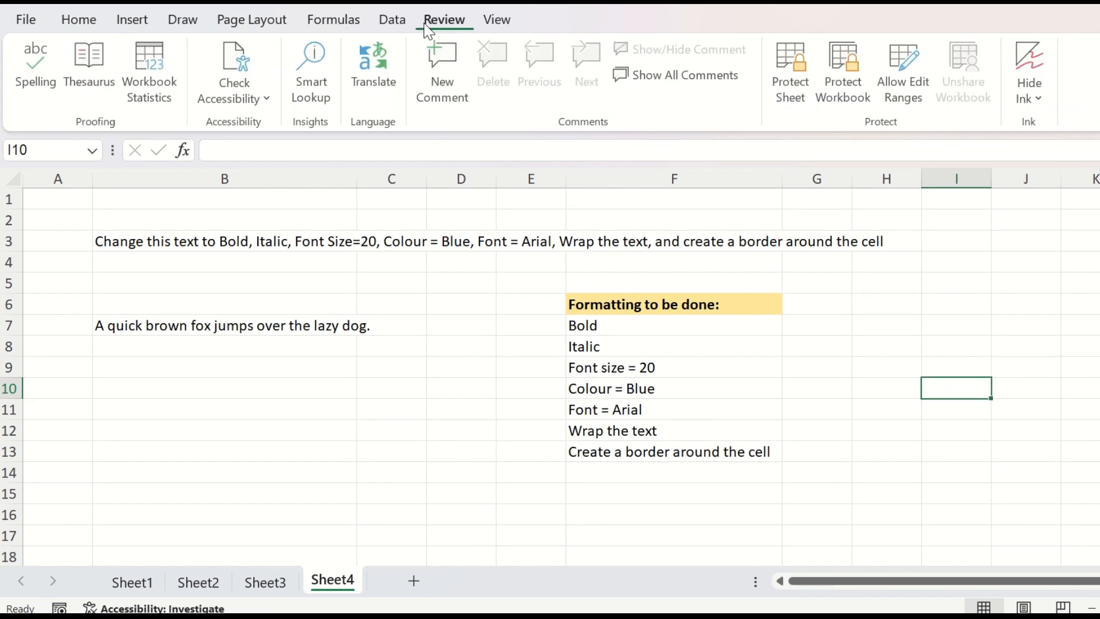
Step: Select cell B3 and add the Developer tab to the ribbon through the ribbon customization options
click(246, 245)
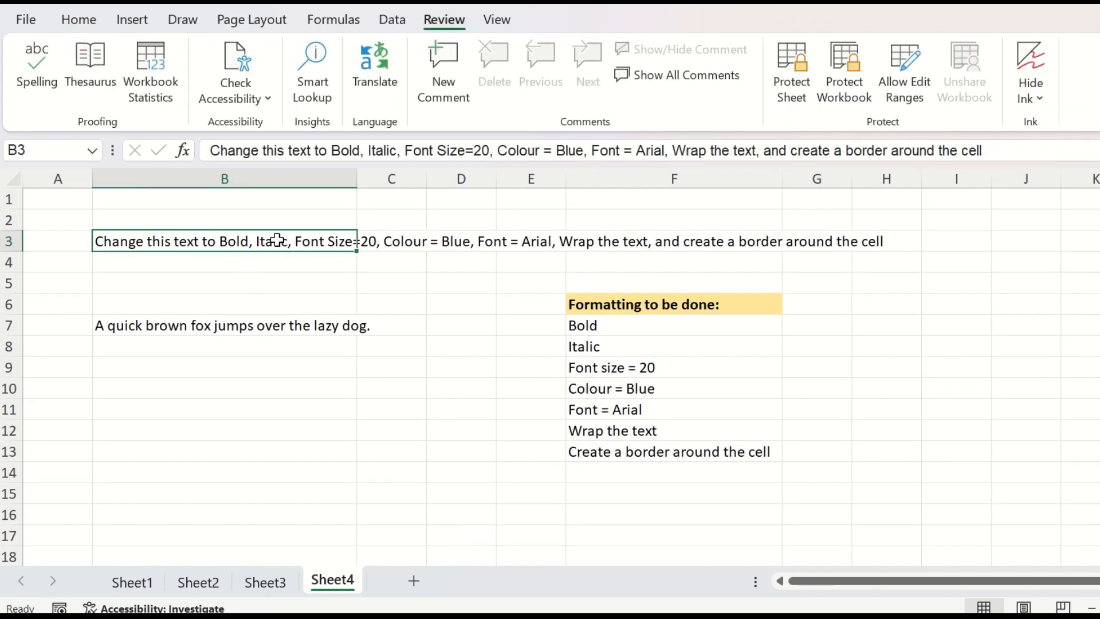
click(270, 318)
click(287, 237)
right_click(502, 26)
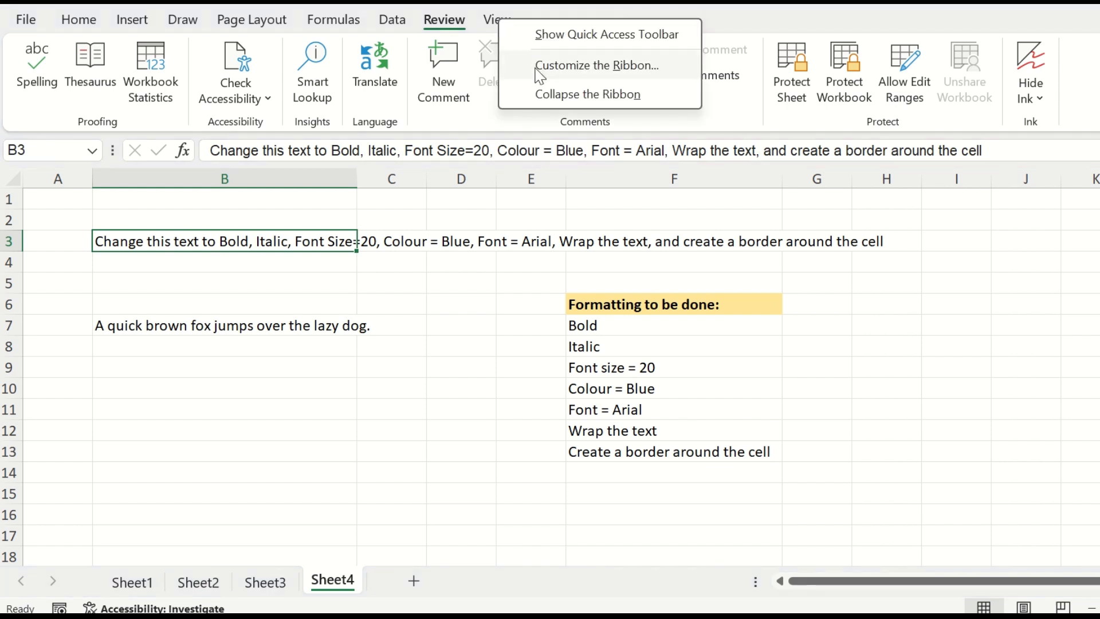
click(546, 70)
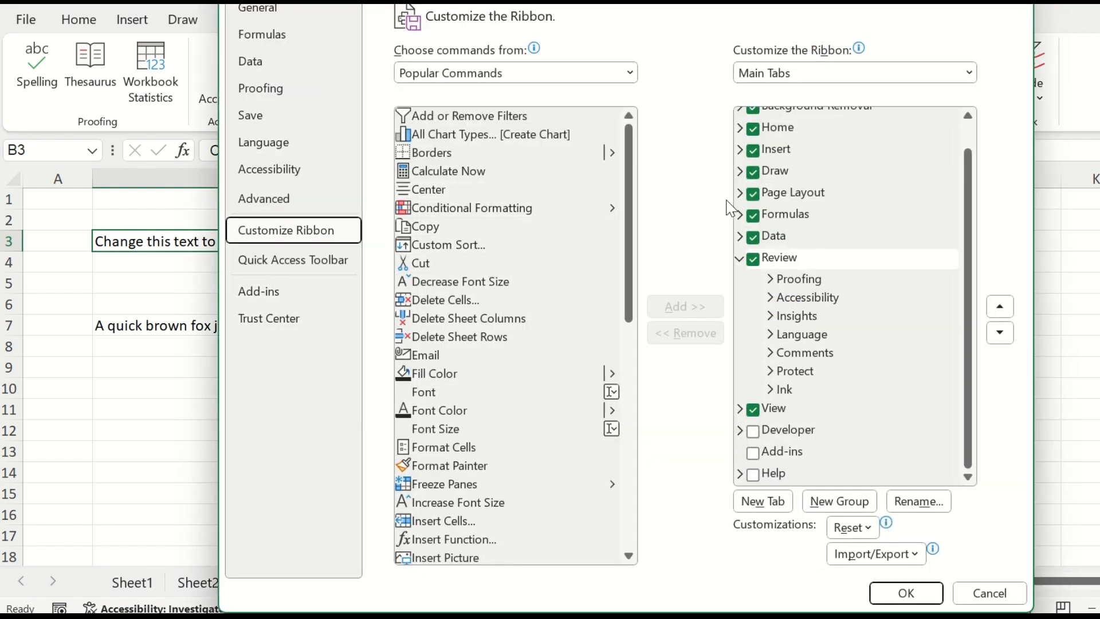
scroll(901, 192, up, 1)
scroll(902, 191, down, 1)
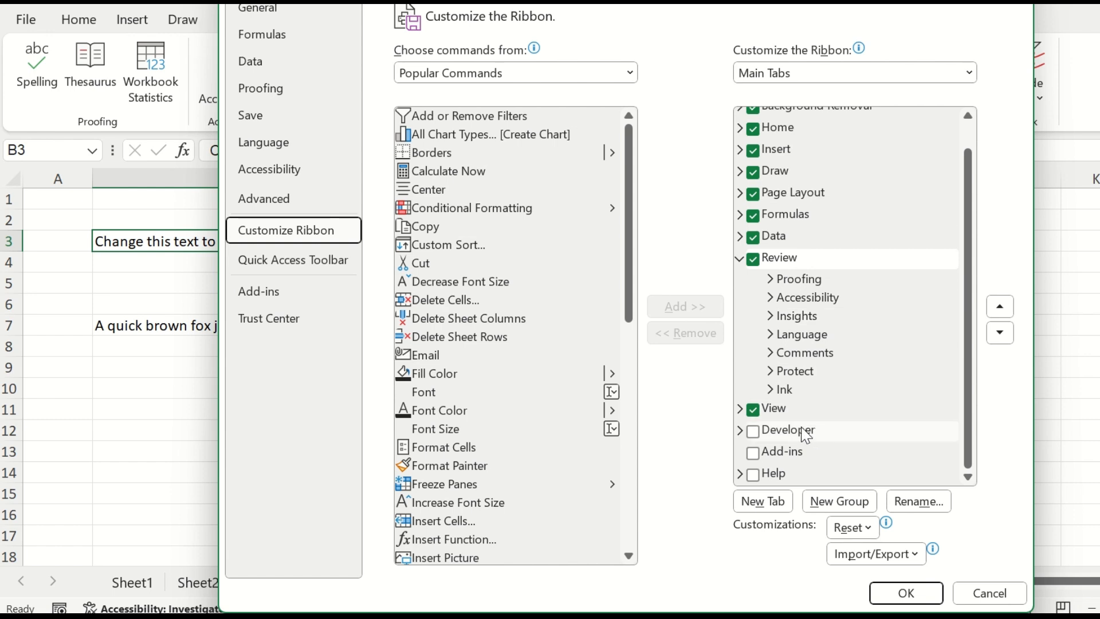
click(755, 432)
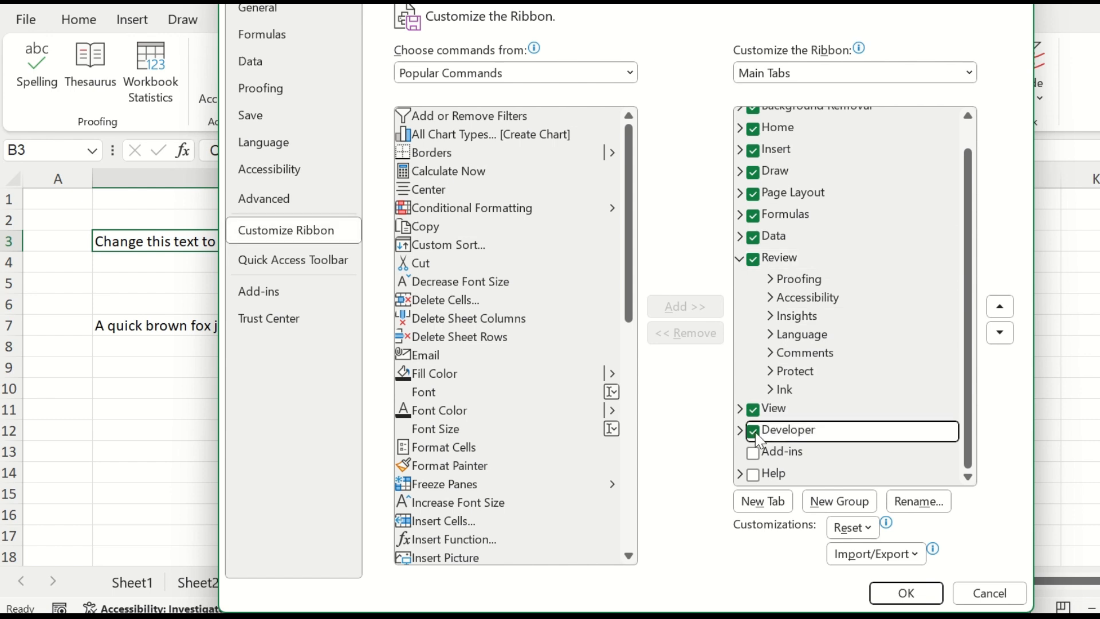
click(906, 596)
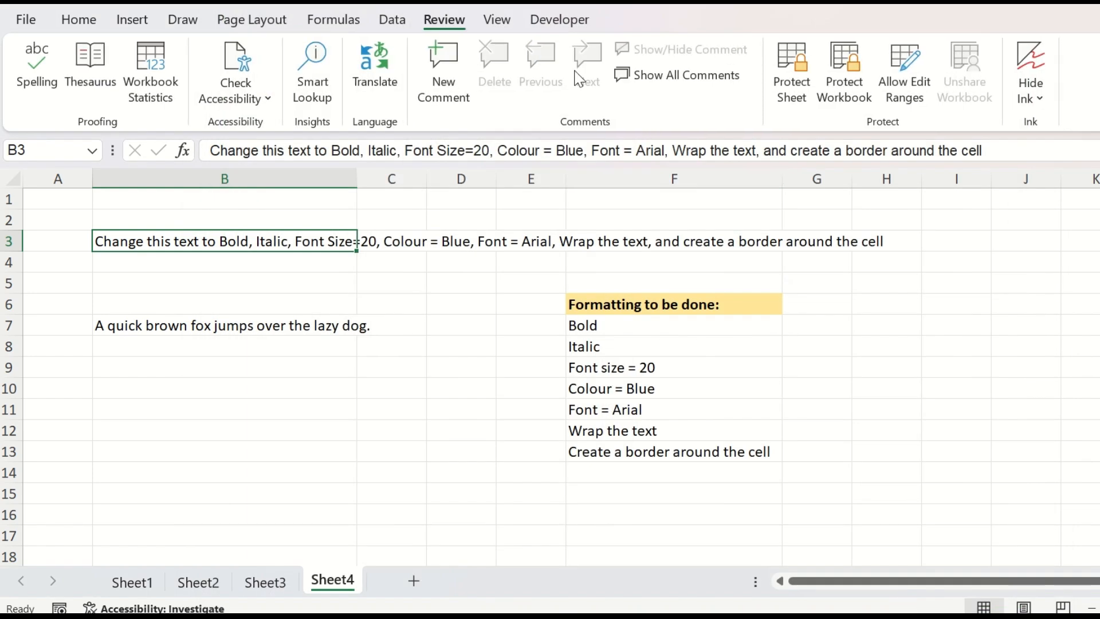
Step: Start recording a macro named Superformat, stored in This Workbook, with the description "This macro will format a text with multiple parameters"
click(572, 29)
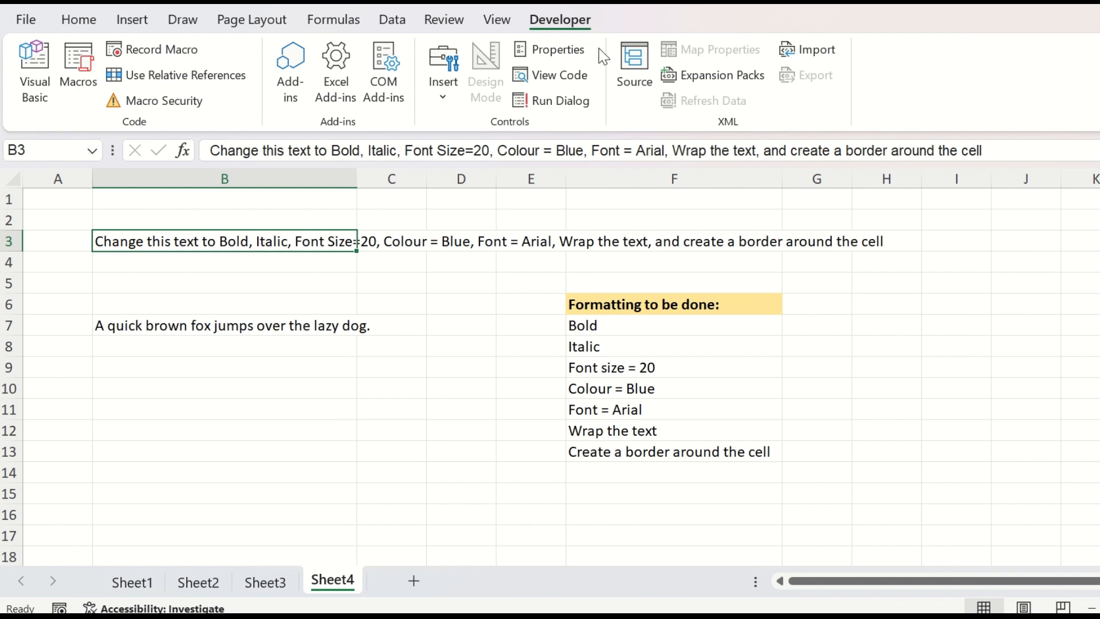
click(145, 50)
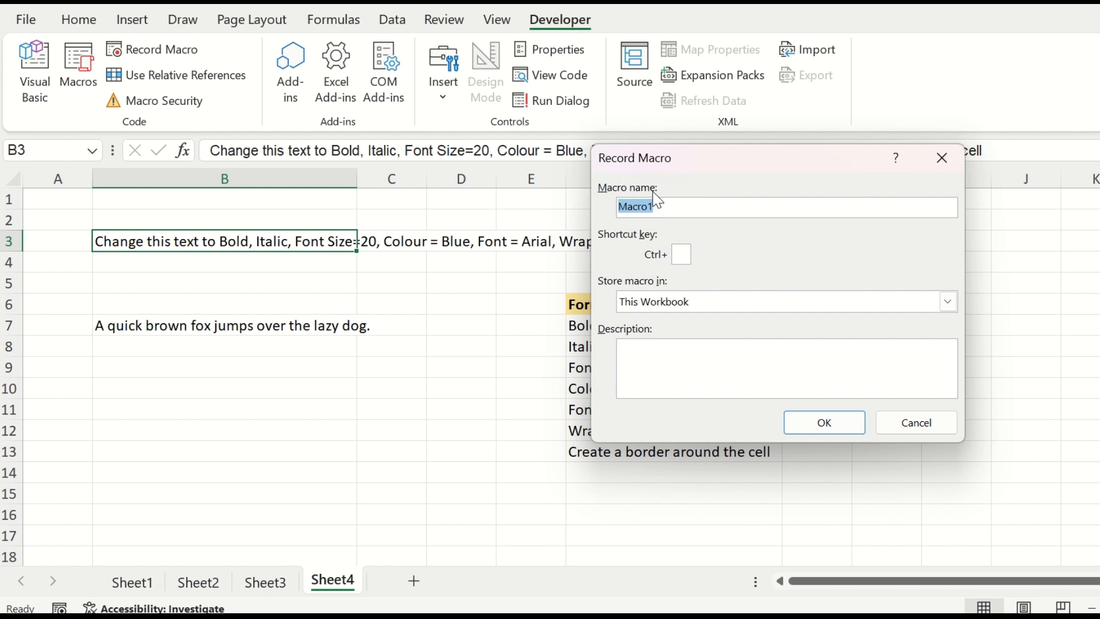
text(Superformat)
click(786, 363)
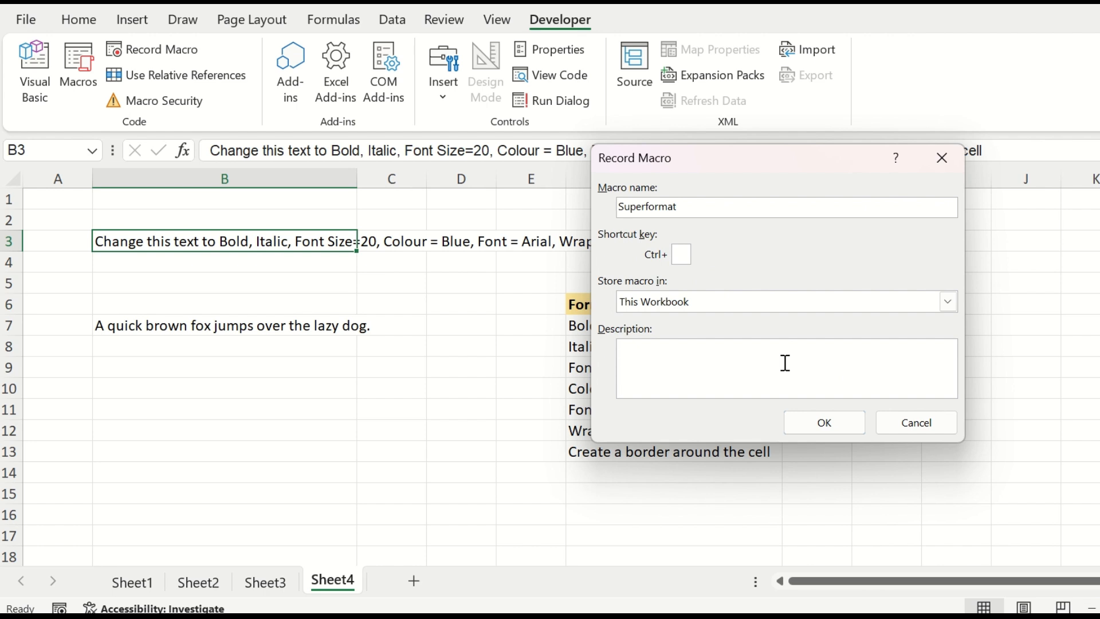
text(This macro will format a text with multiple parameters)
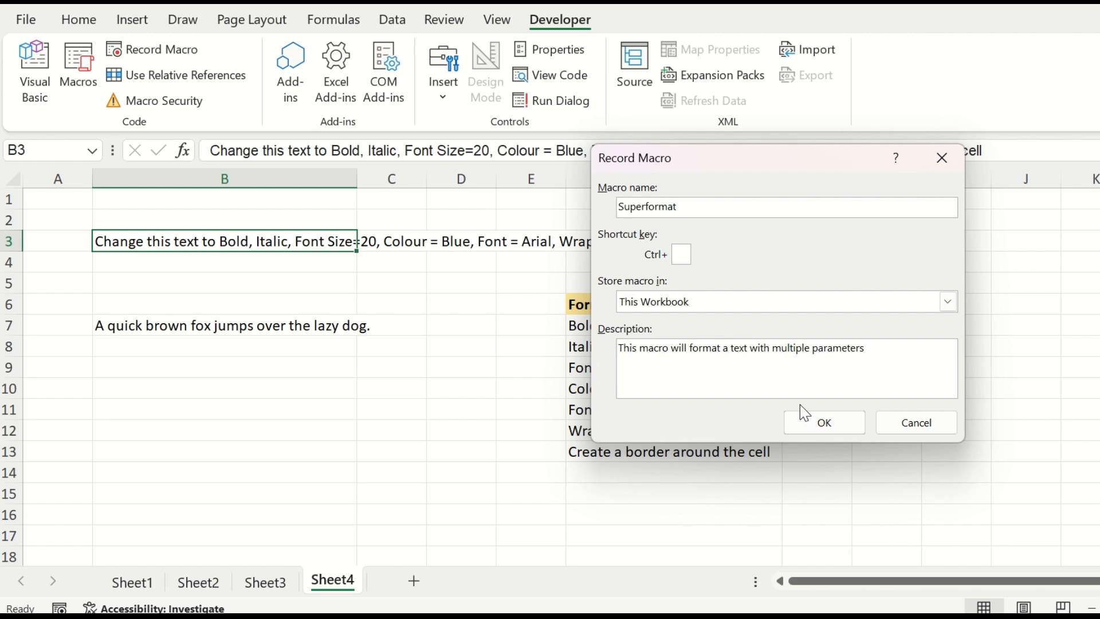
click(818, 308)
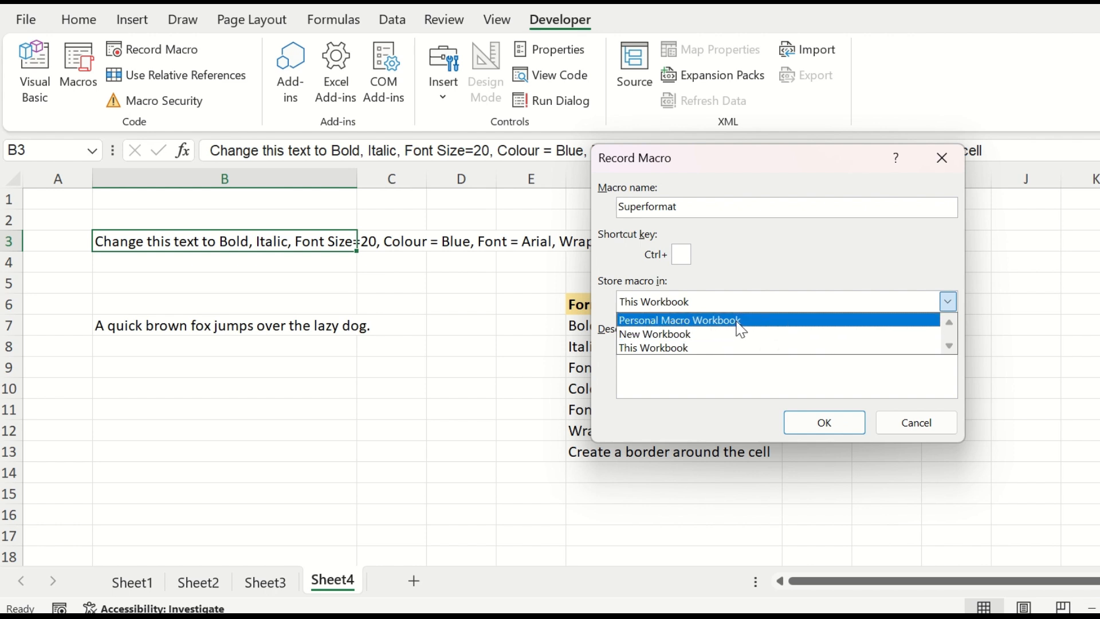
click(678, 349)
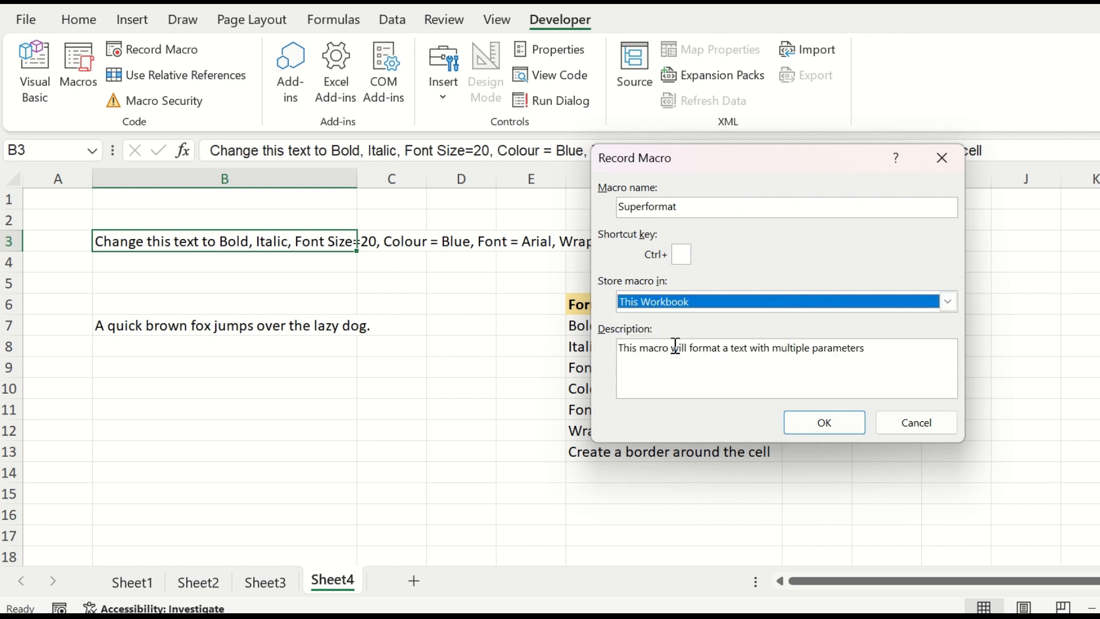
click(825, 424)
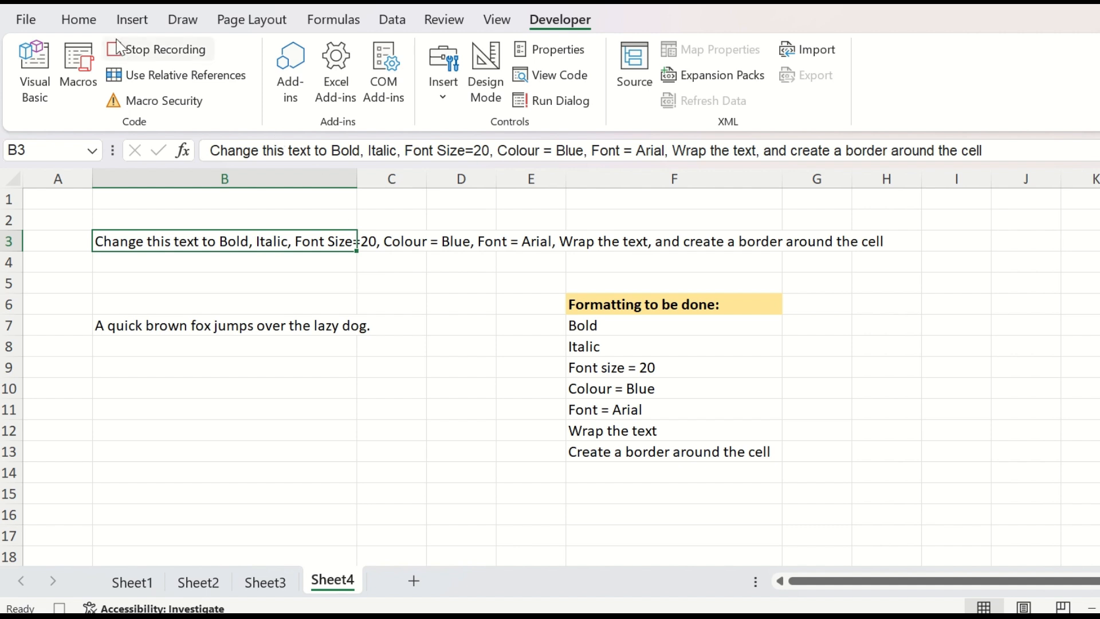
Step: Make the text in cell B3 bold and italic with font size 20
click(87, 25)
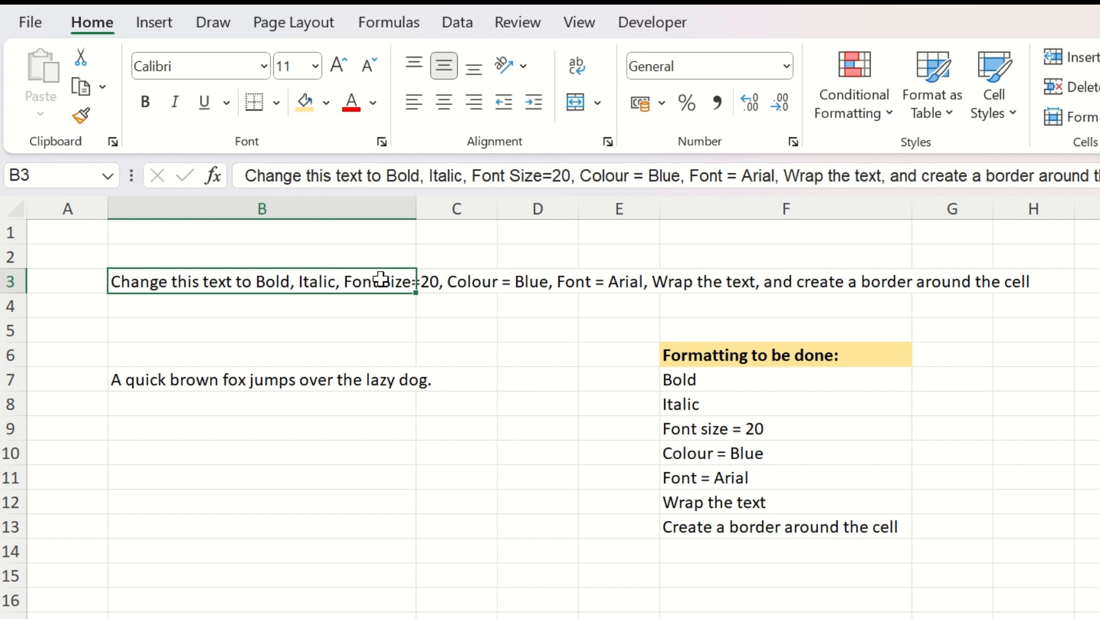
click(146, 103)
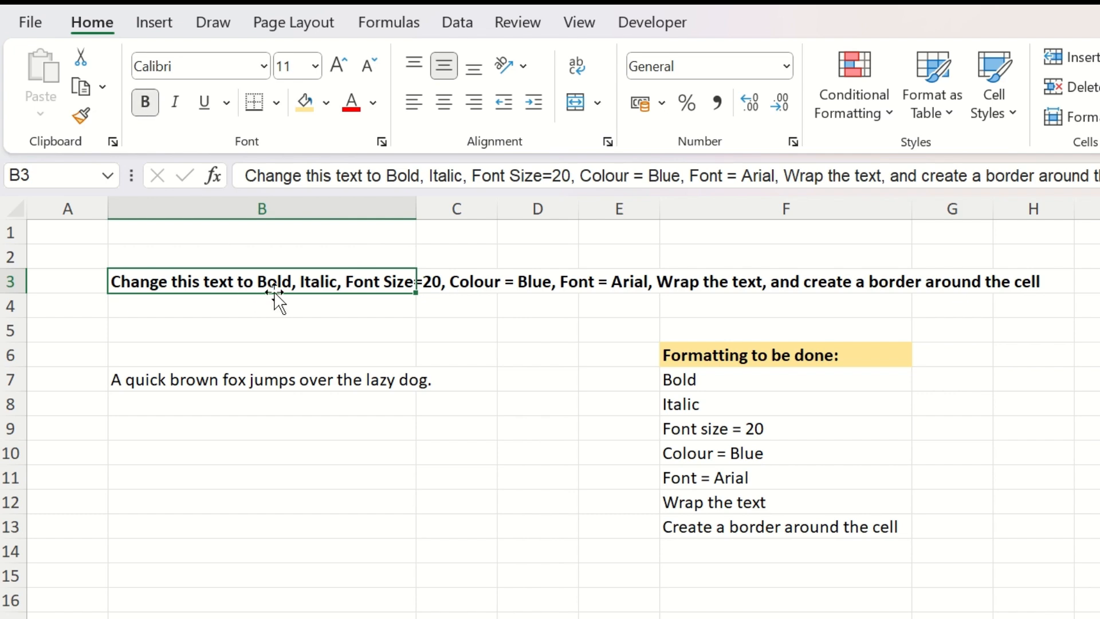
click(175, 103)
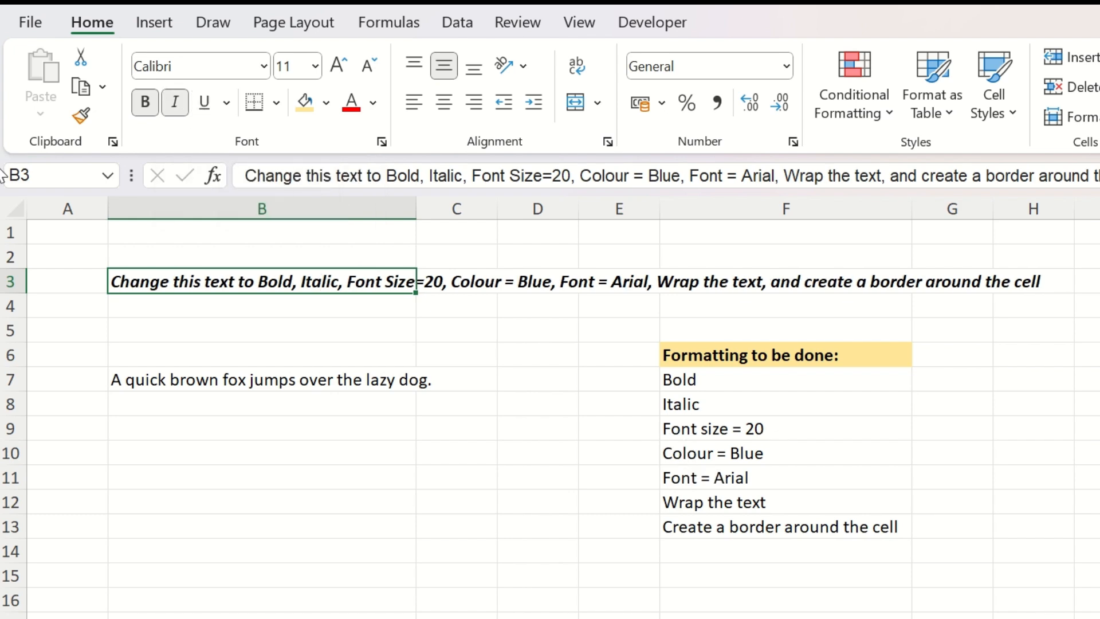
click(315, 70)
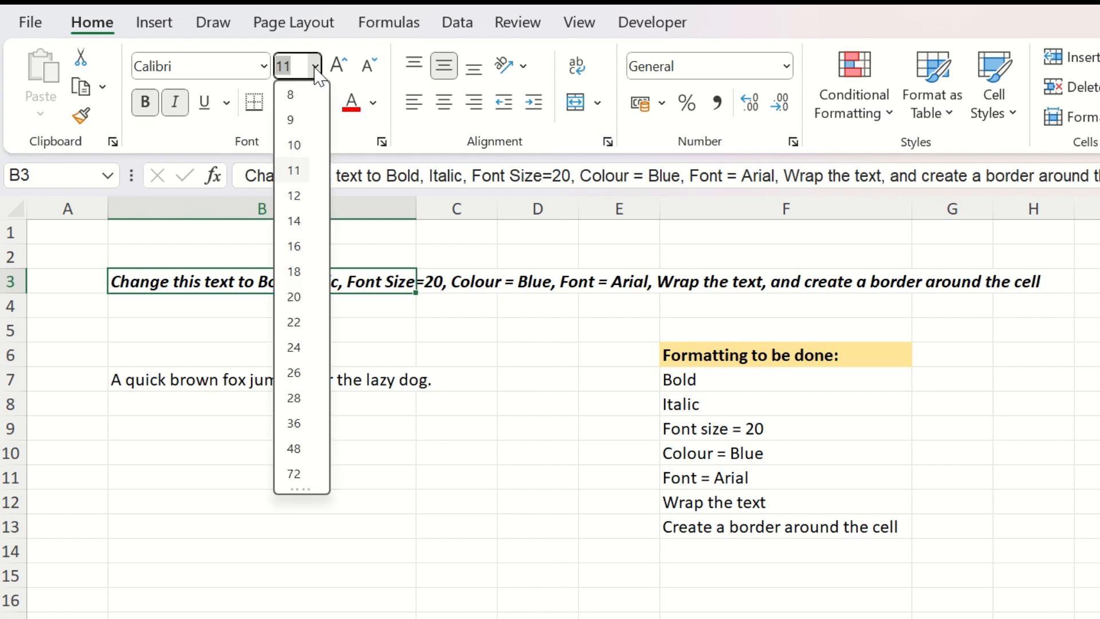
click(295, 295)
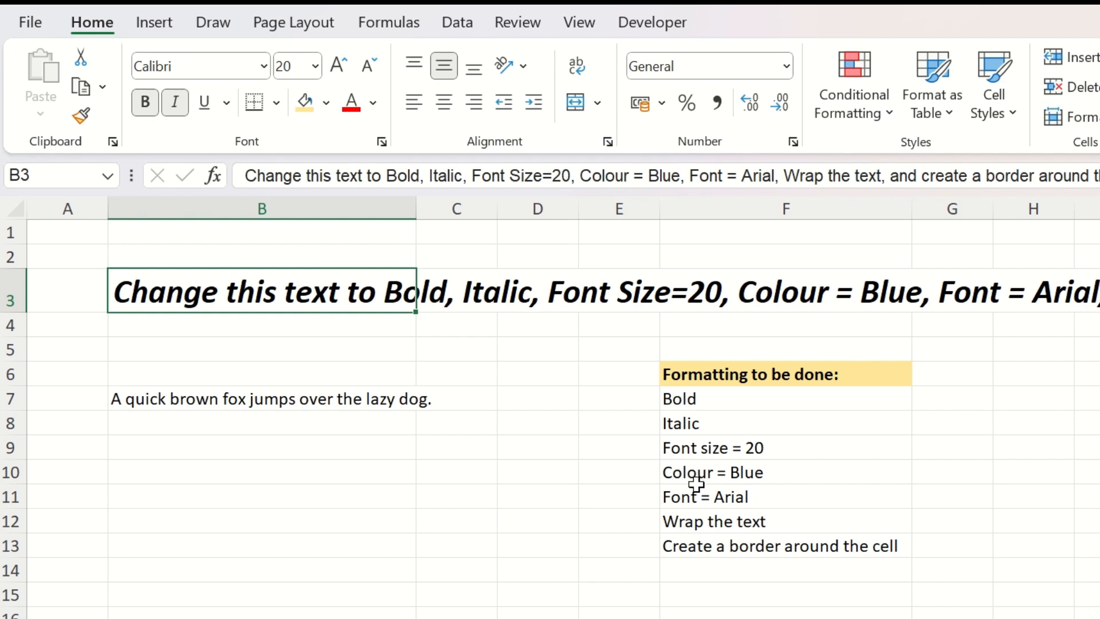
Step: Set the font colour of cell B3 to a dark blue from the additional standard colours
click(373, 103)
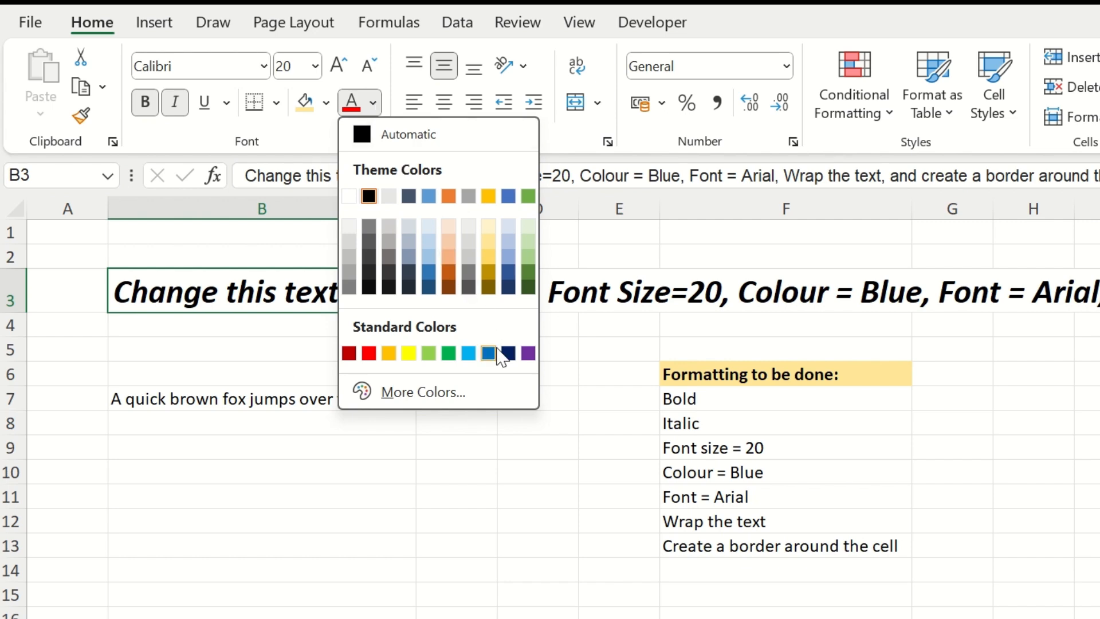
click(423, 391)
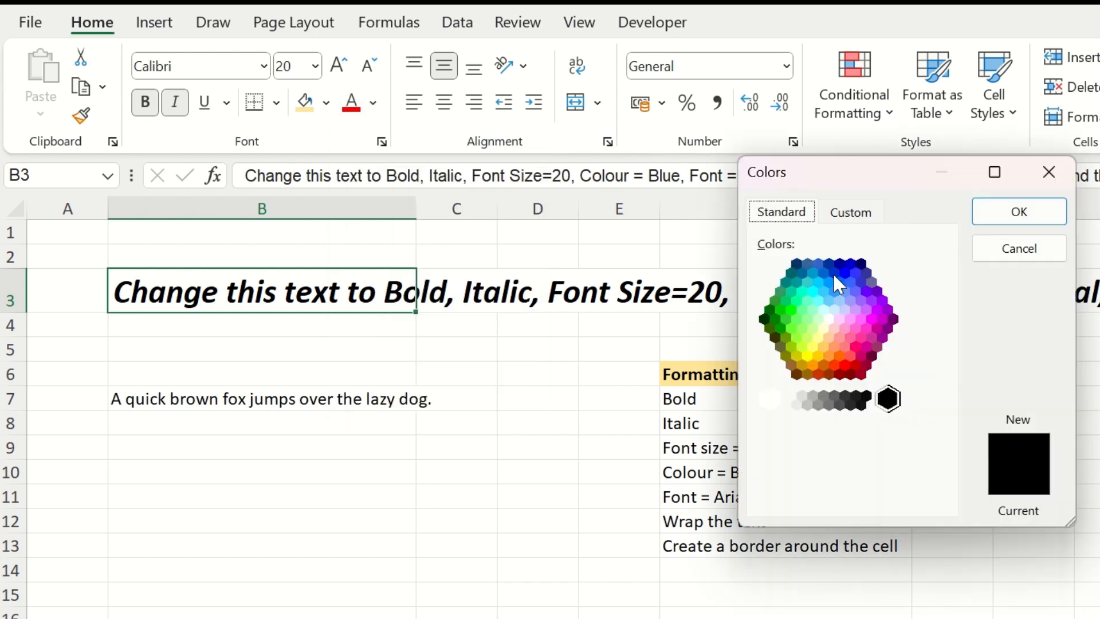
click(849, 265)
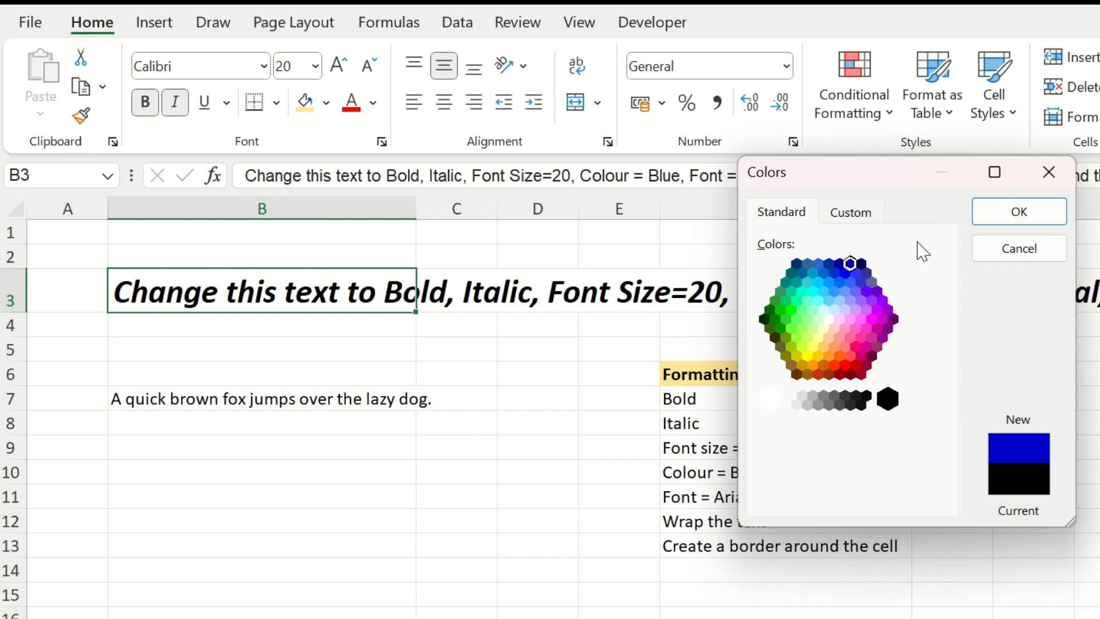
click(1007, 221)
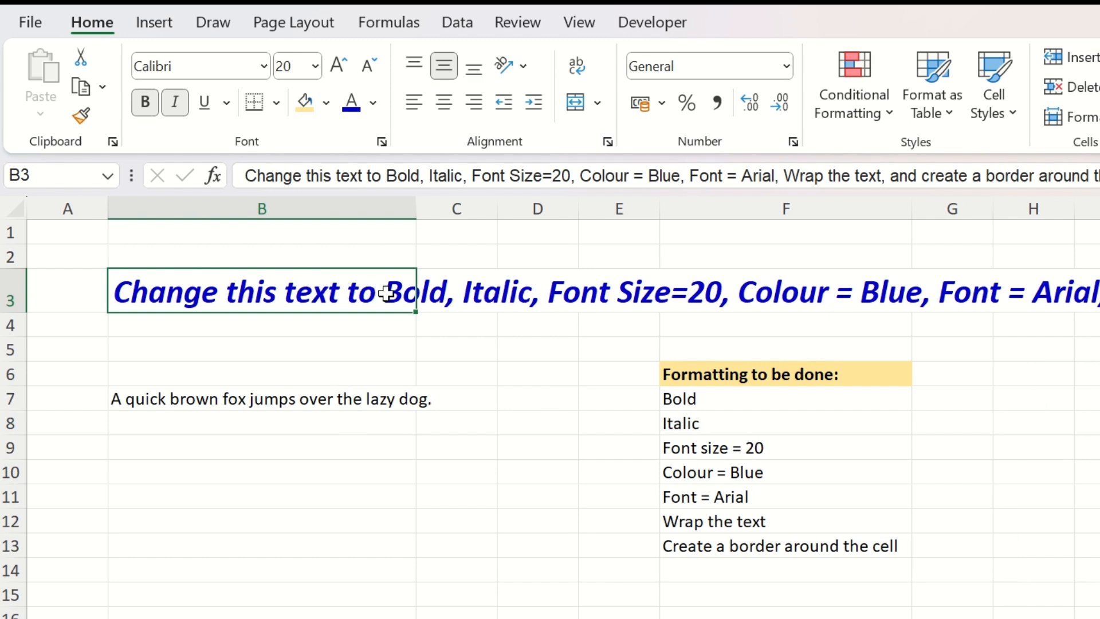
Step: Wrap the text in cell B3 and widen column B slightly
click(577, 66)
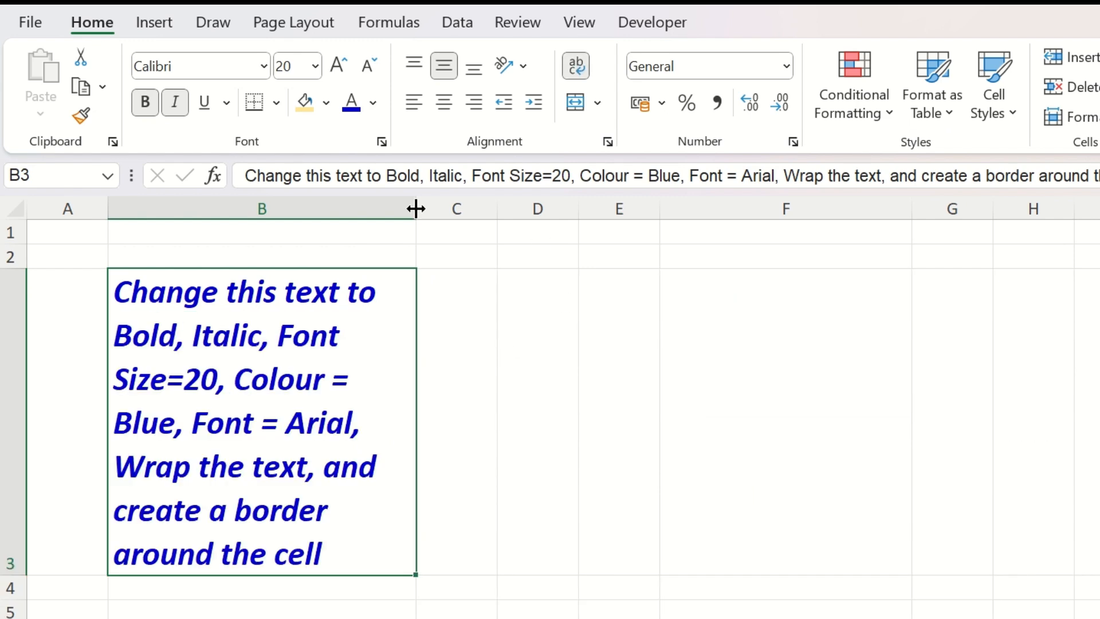
drag(416, 209, 443, 208)
scroll(857, 405, down, 2)
scroll(858, 405, up, 2)
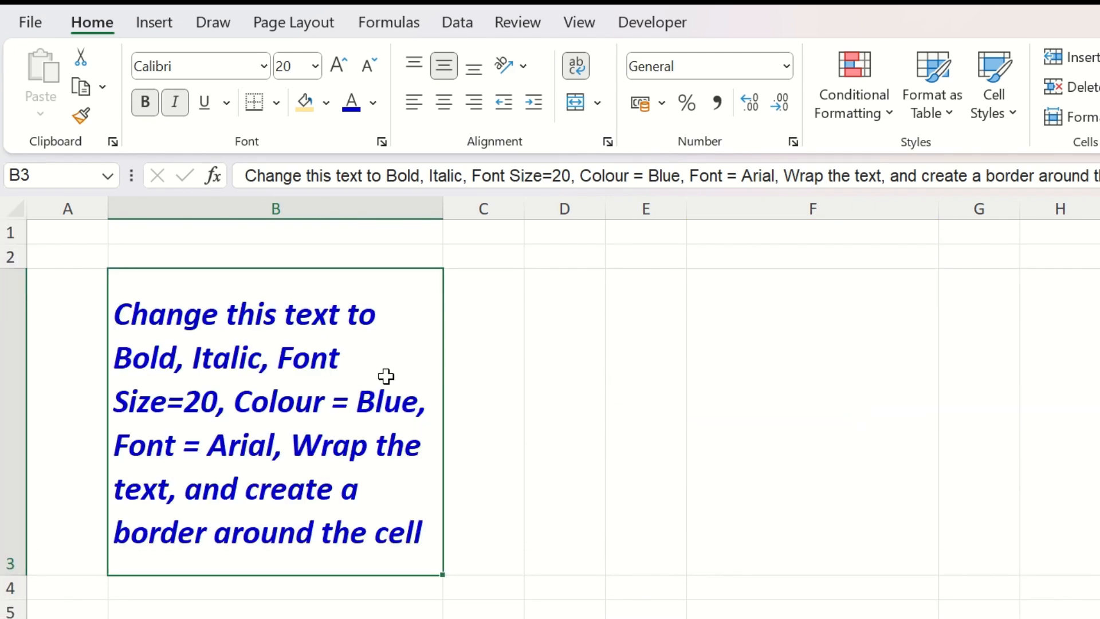
Step: Apply outside borders to cell B3
click(278, 106)
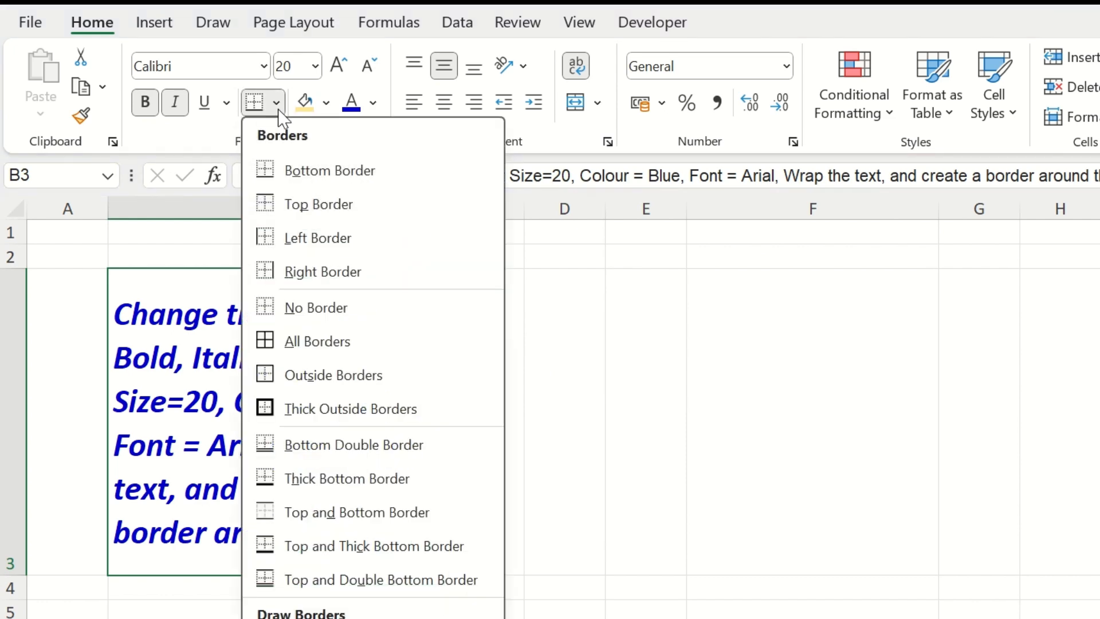
click(293, 376)
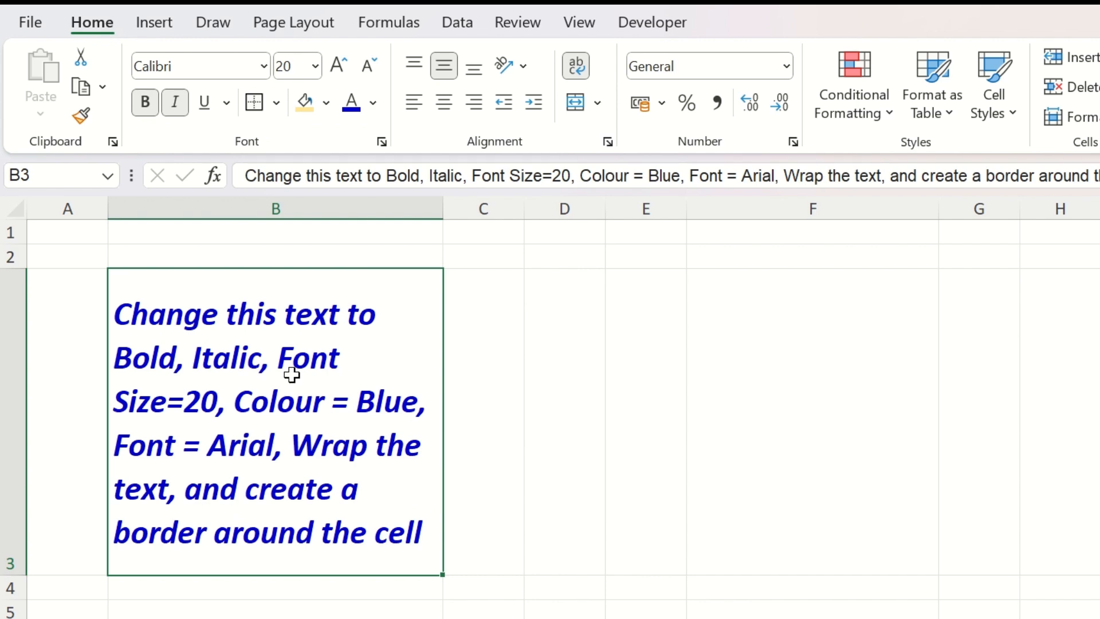
Step: Stop recording the Superformat macro
click(648, 27)
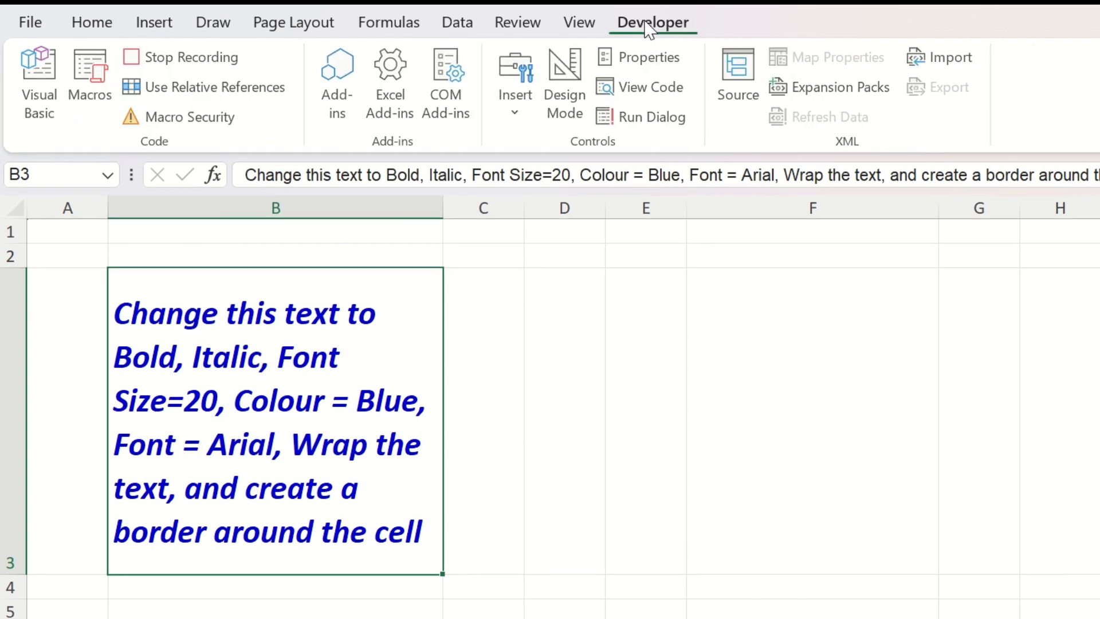
click(176, 58)
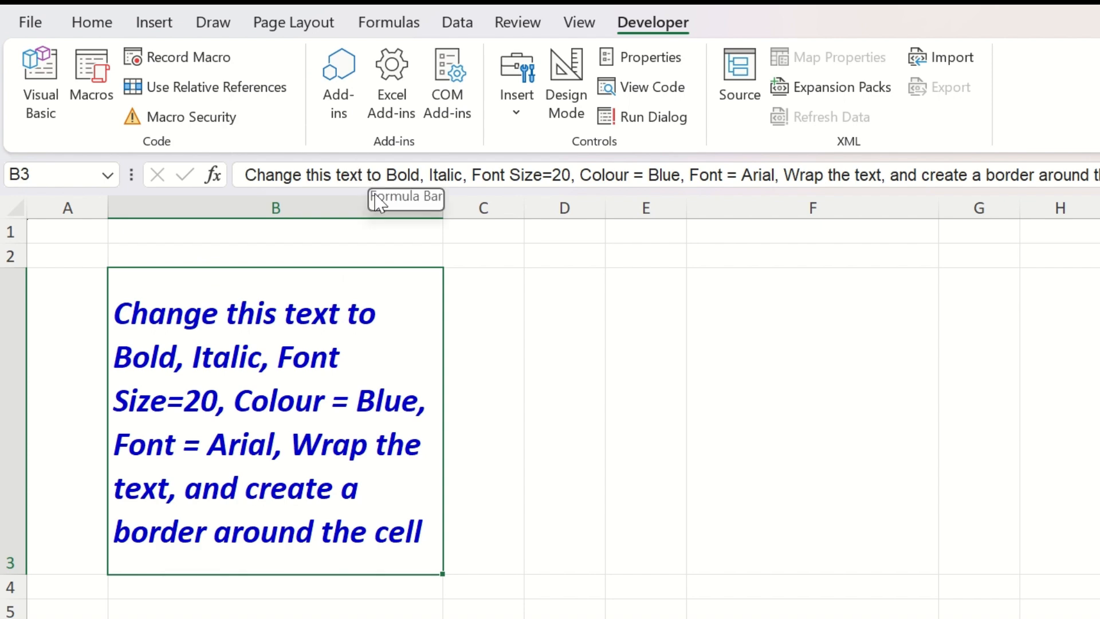
Step: Reset the formatting of cell B3 by copying the plain format of cell B7 onto it with Format Painter
scroll(484, 430, down, 1)
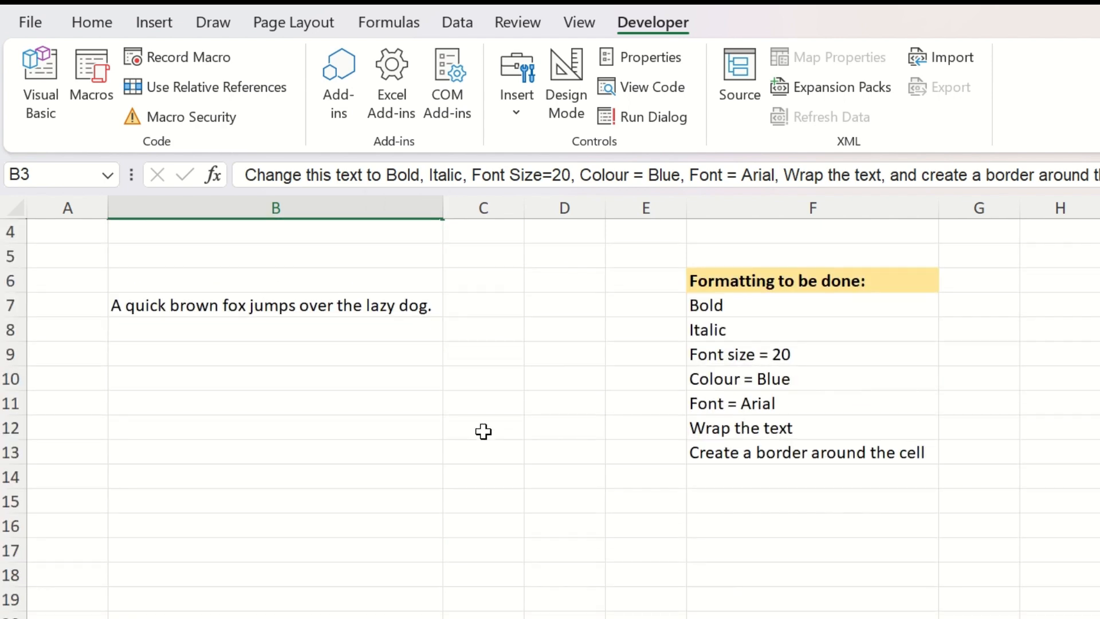
click(266, 298)
click(92, 21)
click(81, 117)
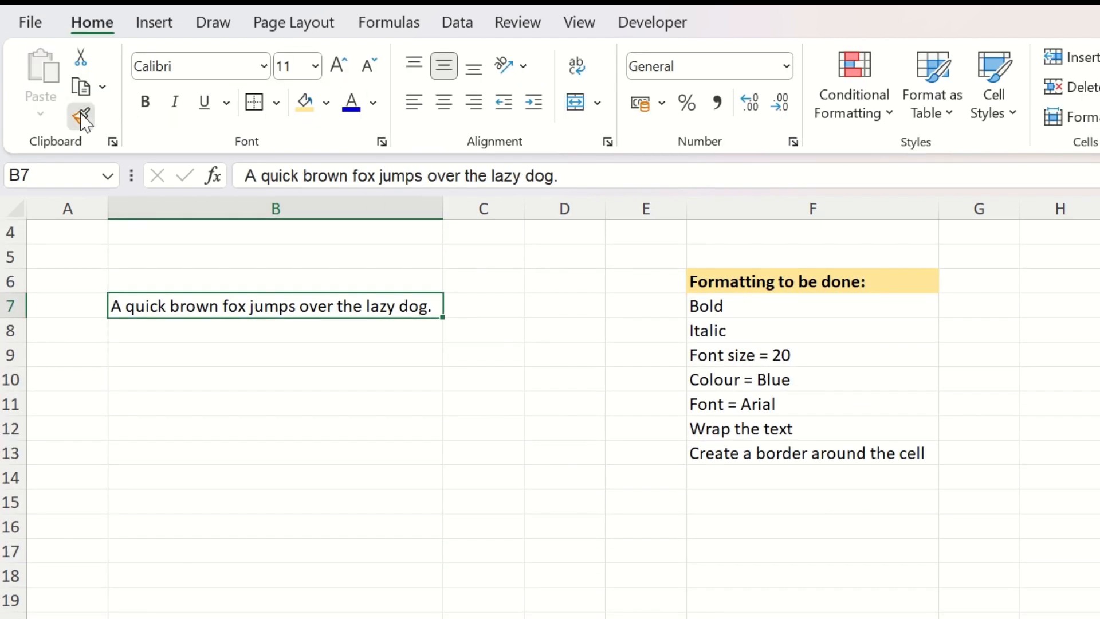
scroll(363, 343, up, 1)
scroll(355, 342, up, 1)
click(354, 342)
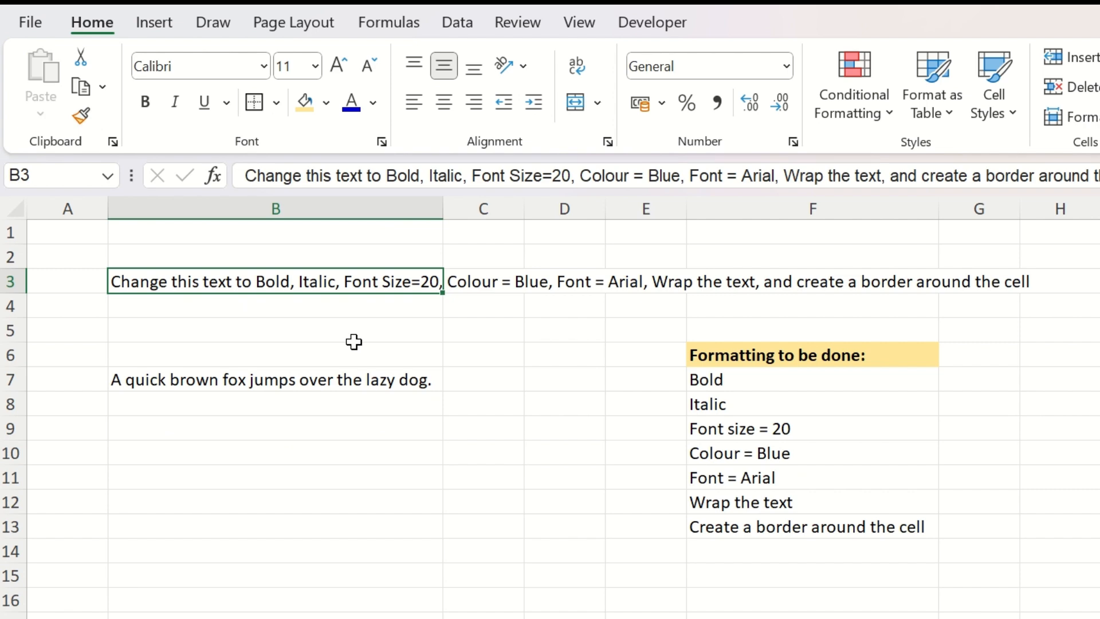
click(471, 362)
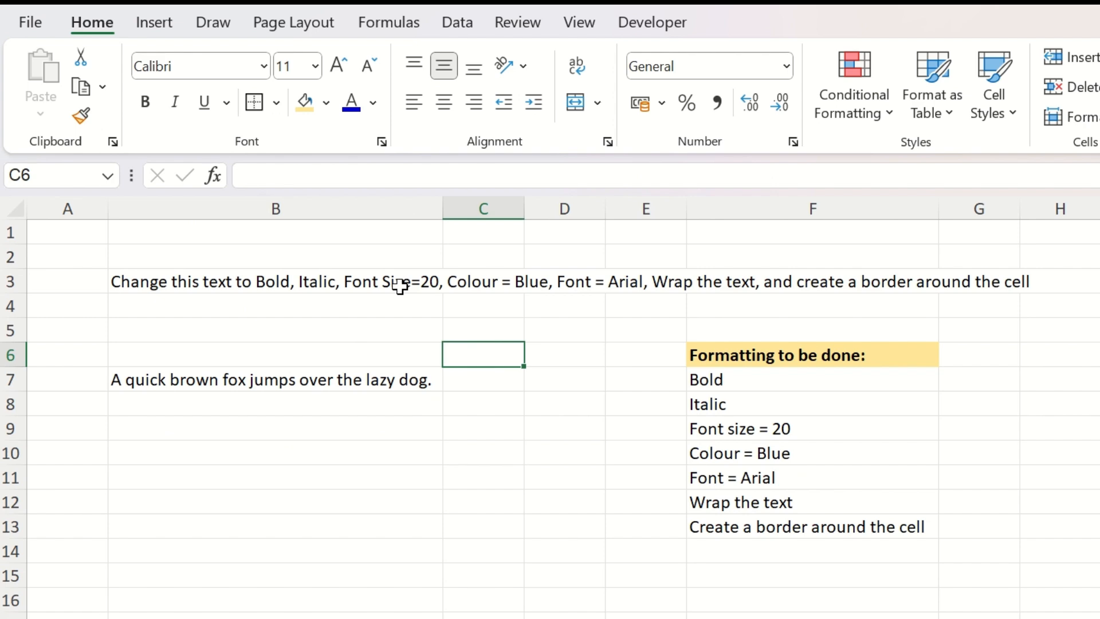
Step: Draw a form control button across columns C and D around rows 9 to 11 and assign the Superformat macro to it
click(656, 24)
click(515, 115)
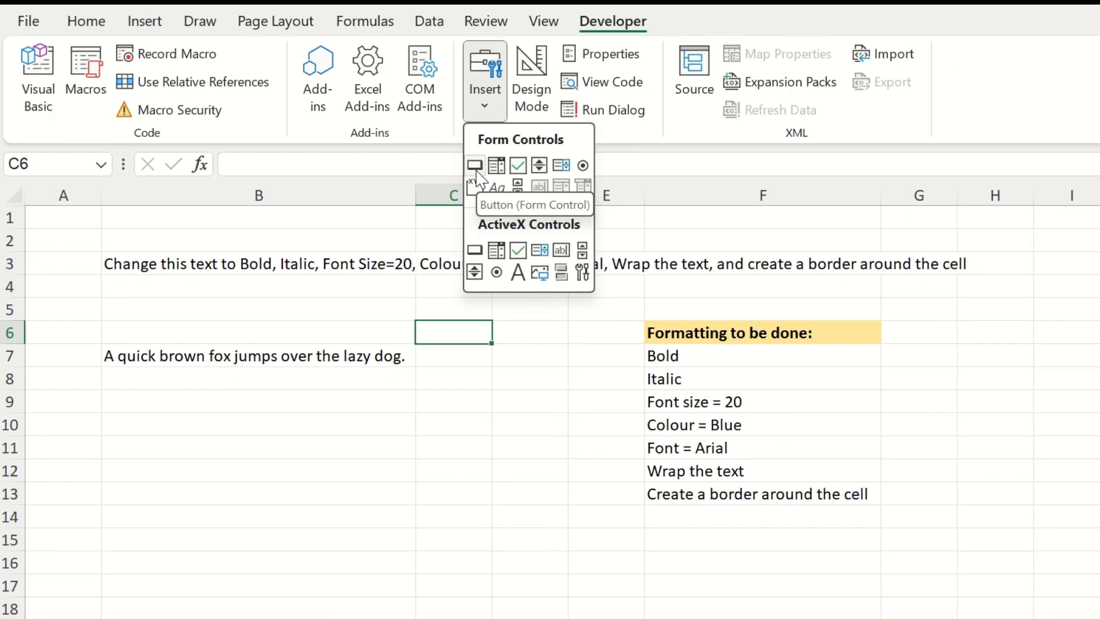
click(475, 167)
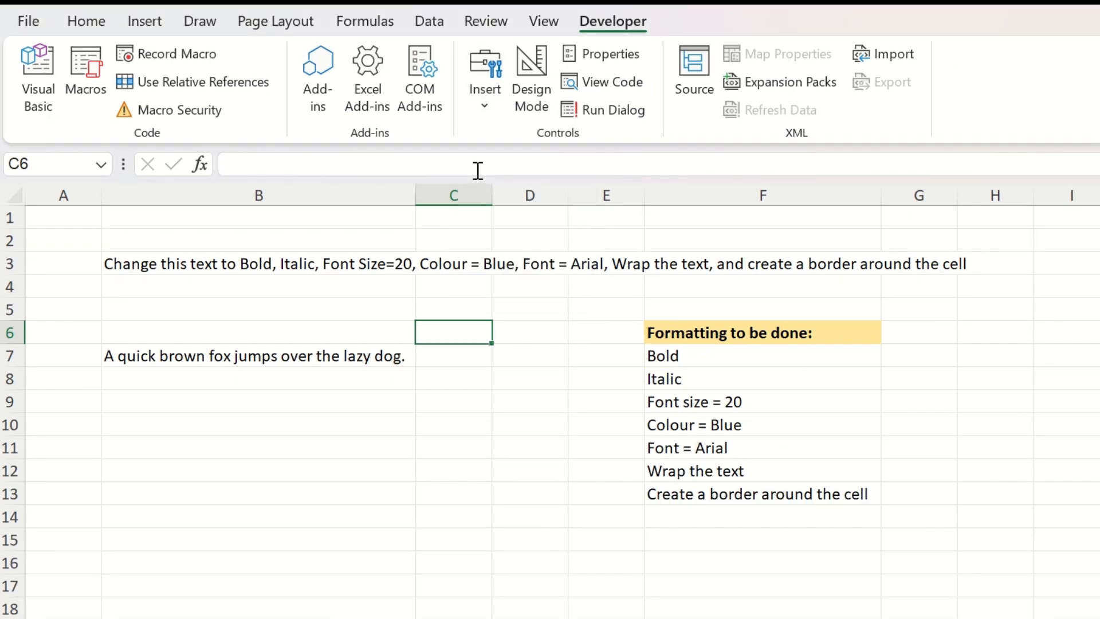
drag(433, 395, 543, 444)
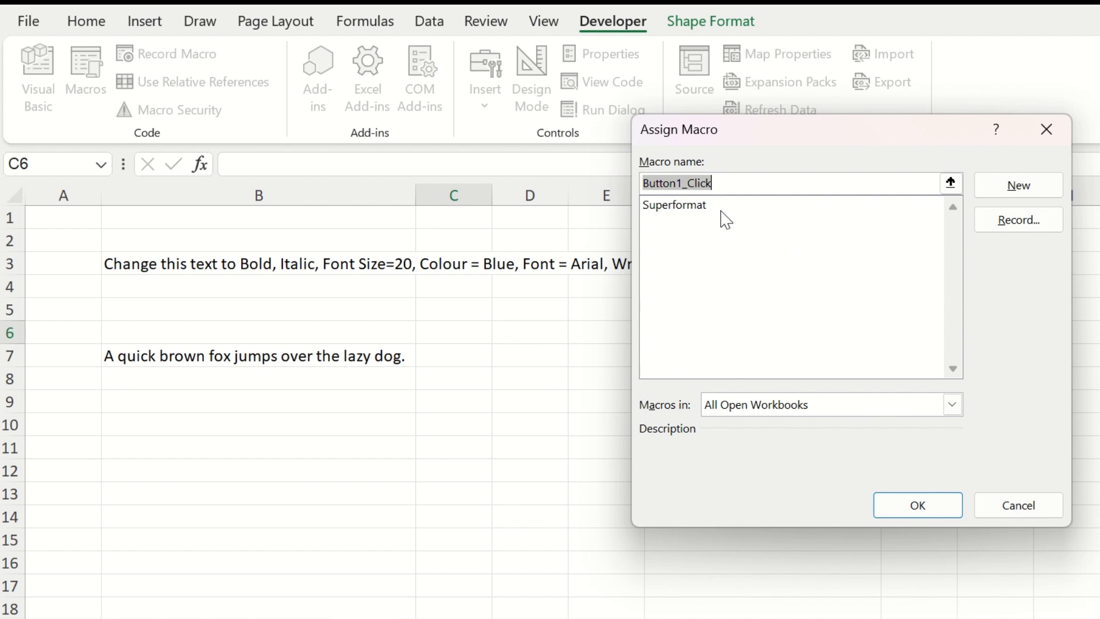
click(700, 207)
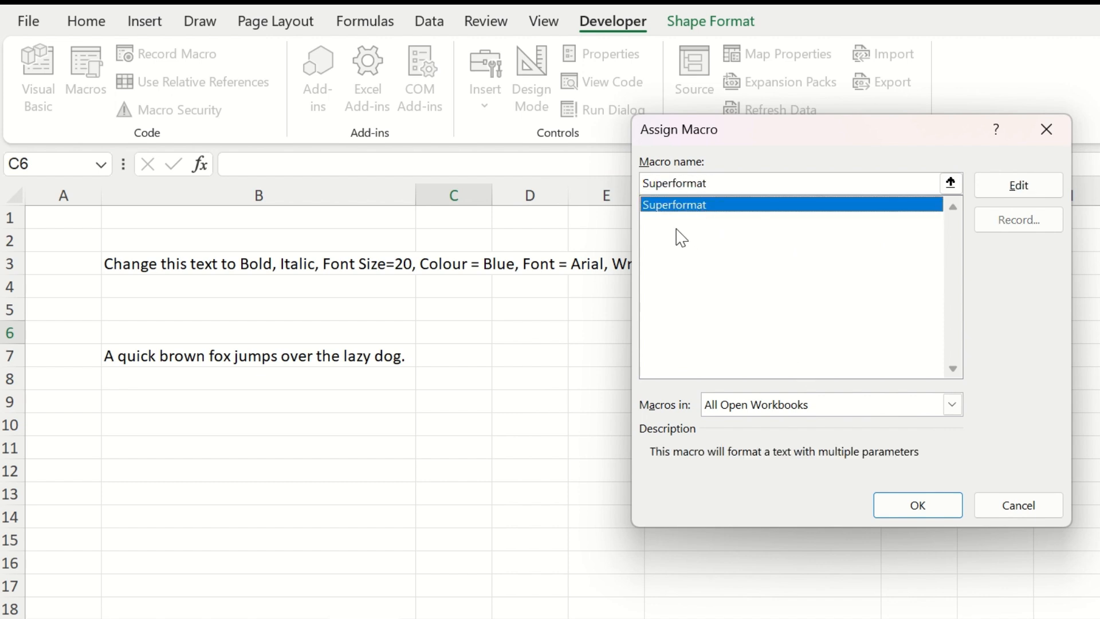
click(899, 515)
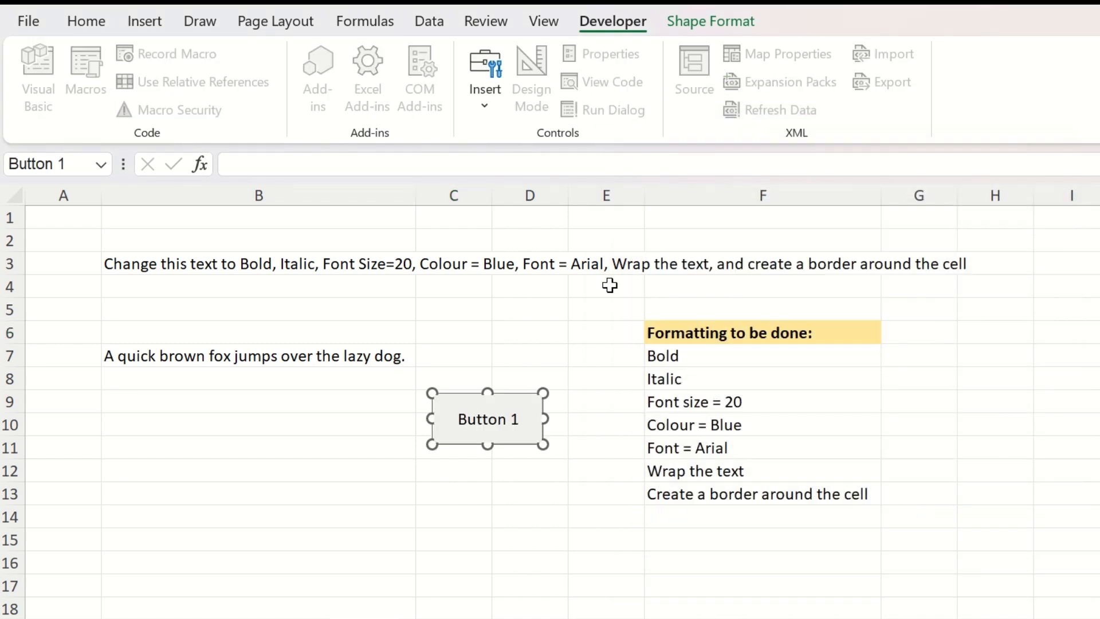
Step: Change the button's caption to Superformatting and make it bold
key(ctrl+a)
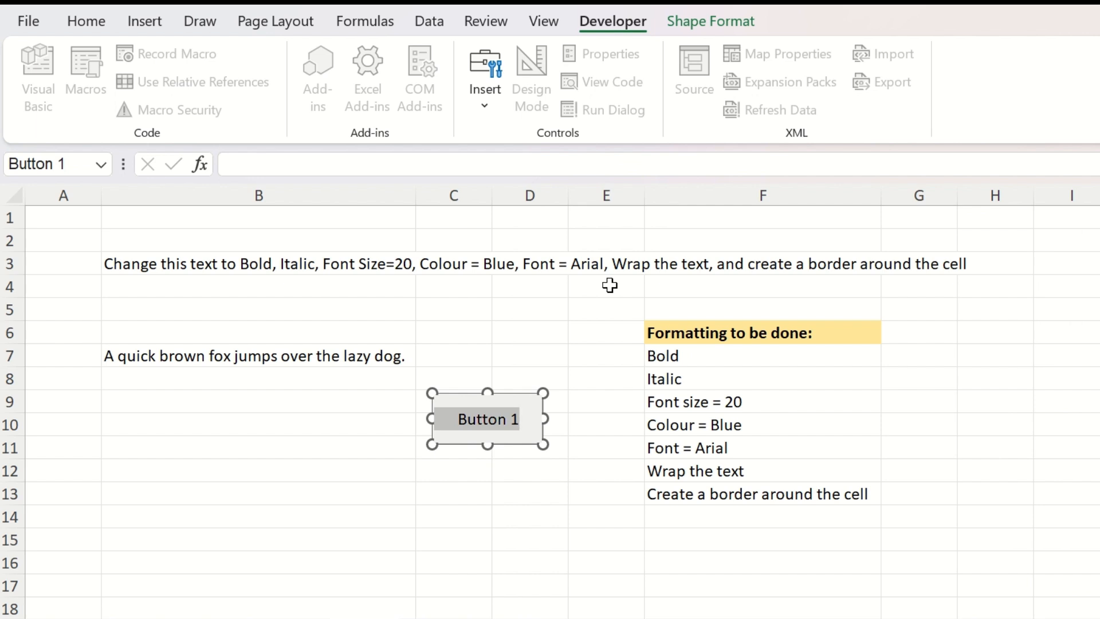
text(Su)
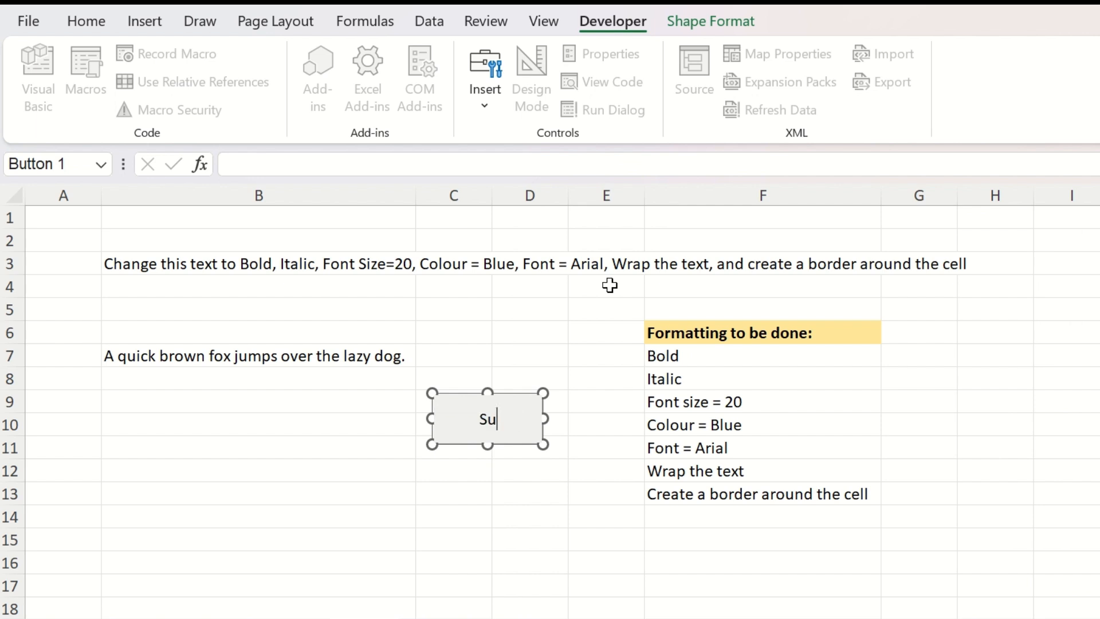
text(performatti)
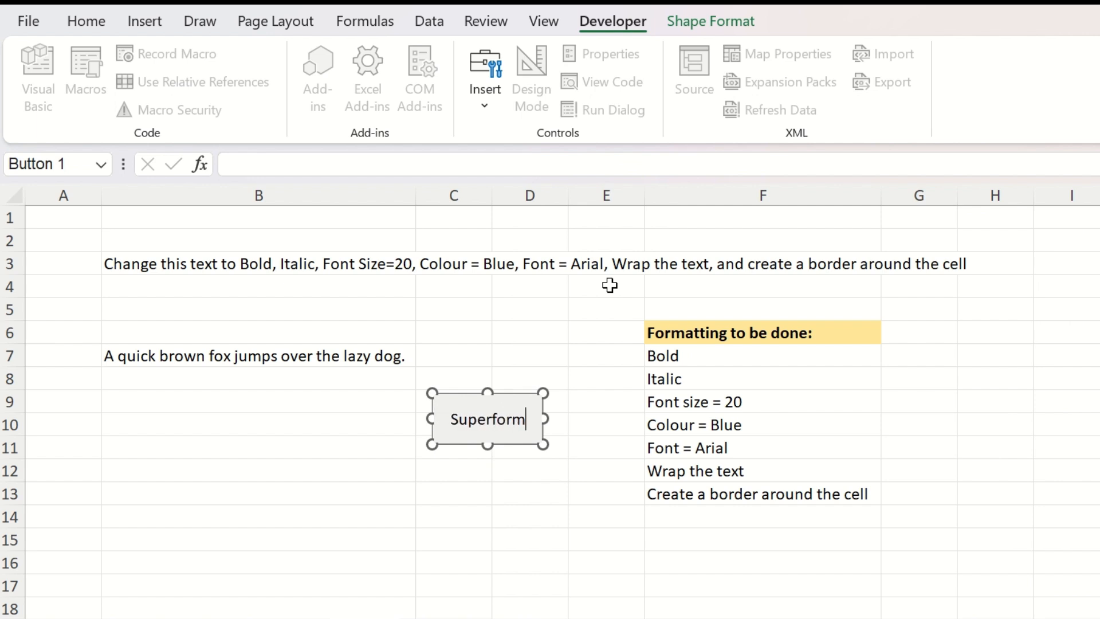
text(ng)
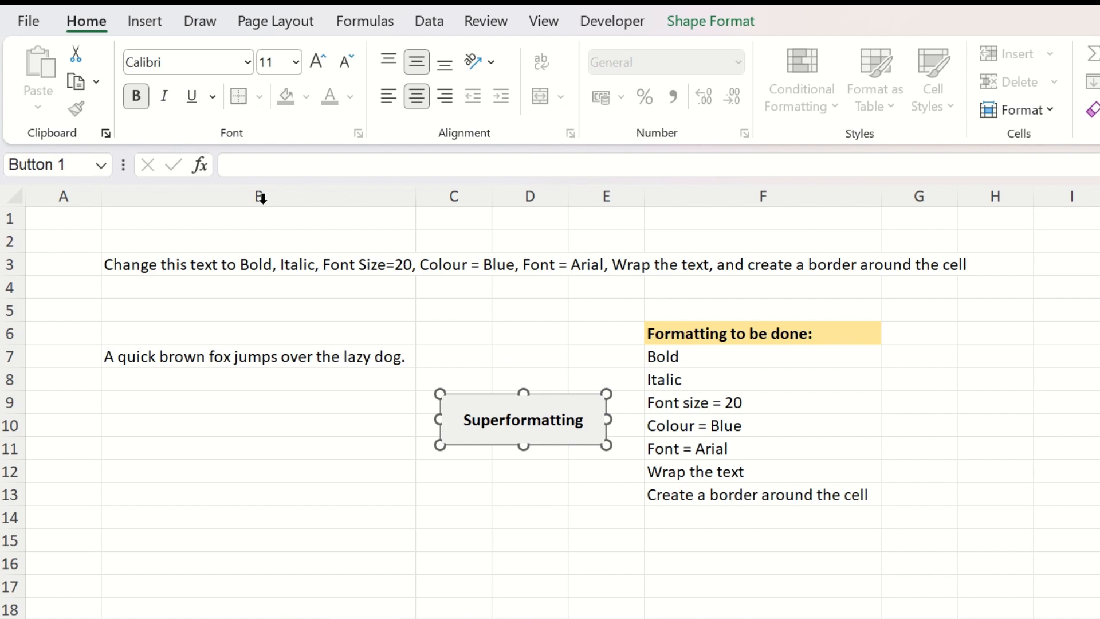
click(516, 480)
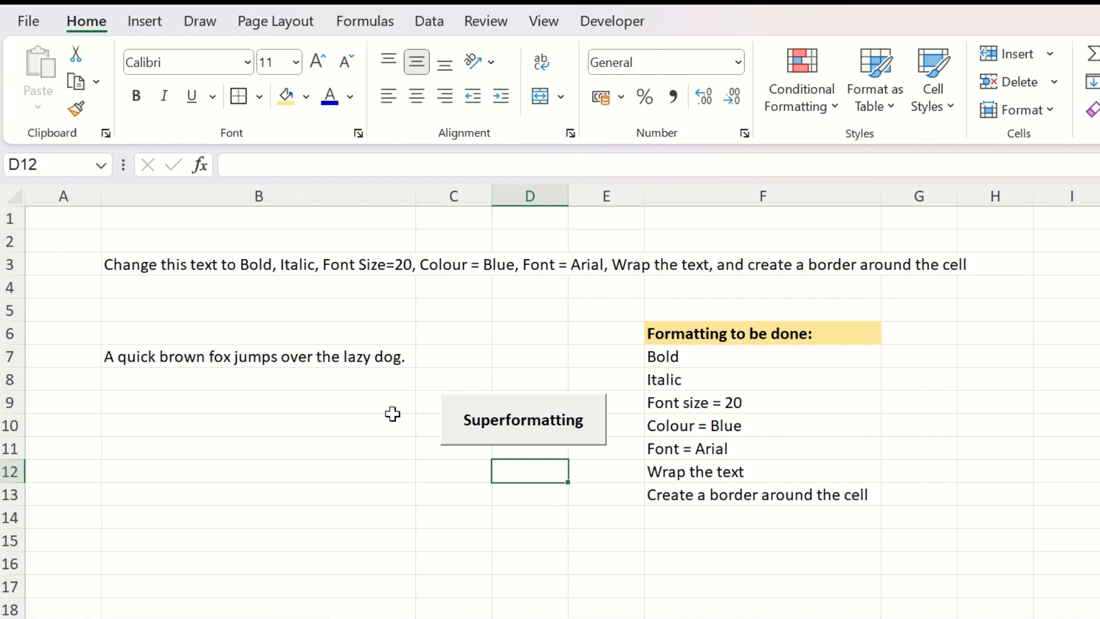
Step: Run the macro with the Superformatting button on cell B3 and on cell B7
click(248, 266)
click(555, 430)
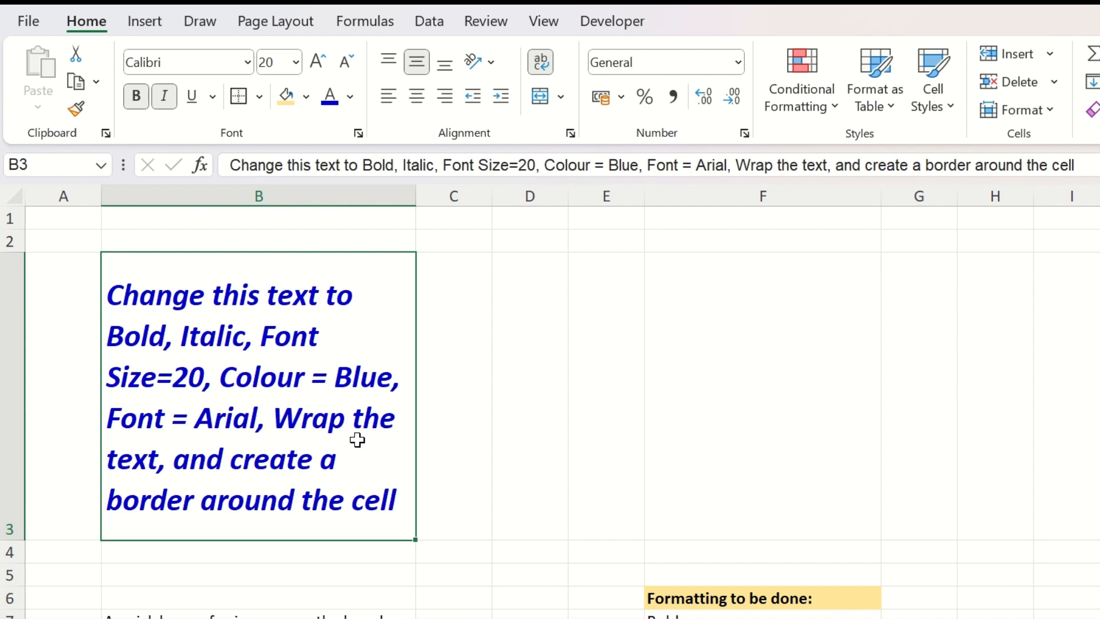
scroll(357, 440, down, 2)
scroll(357, 439, up, 1)
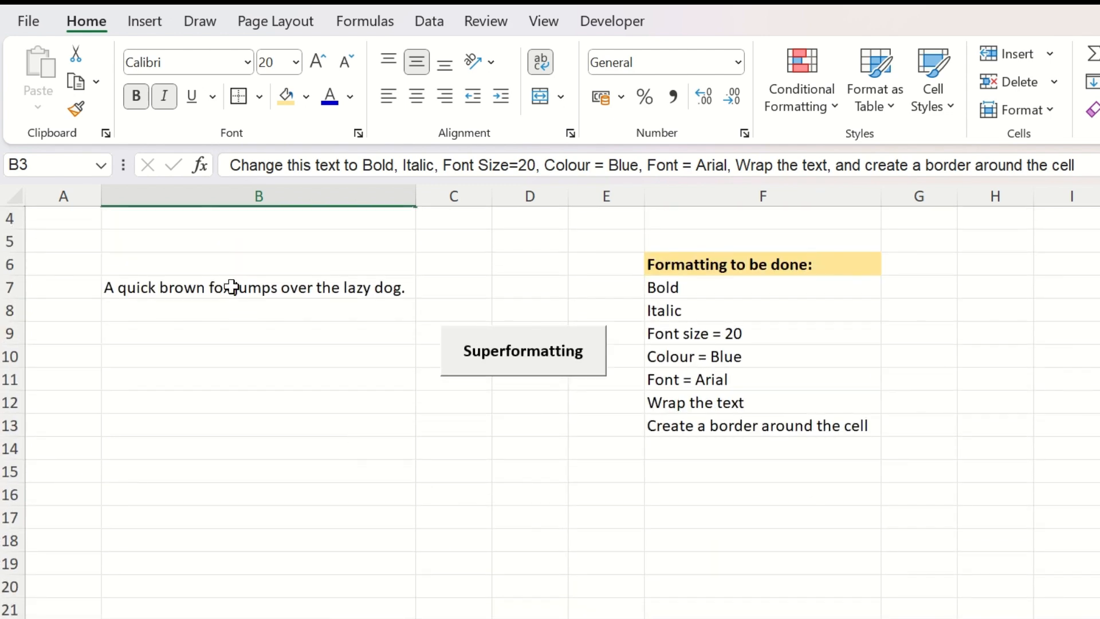
click(231, 286)
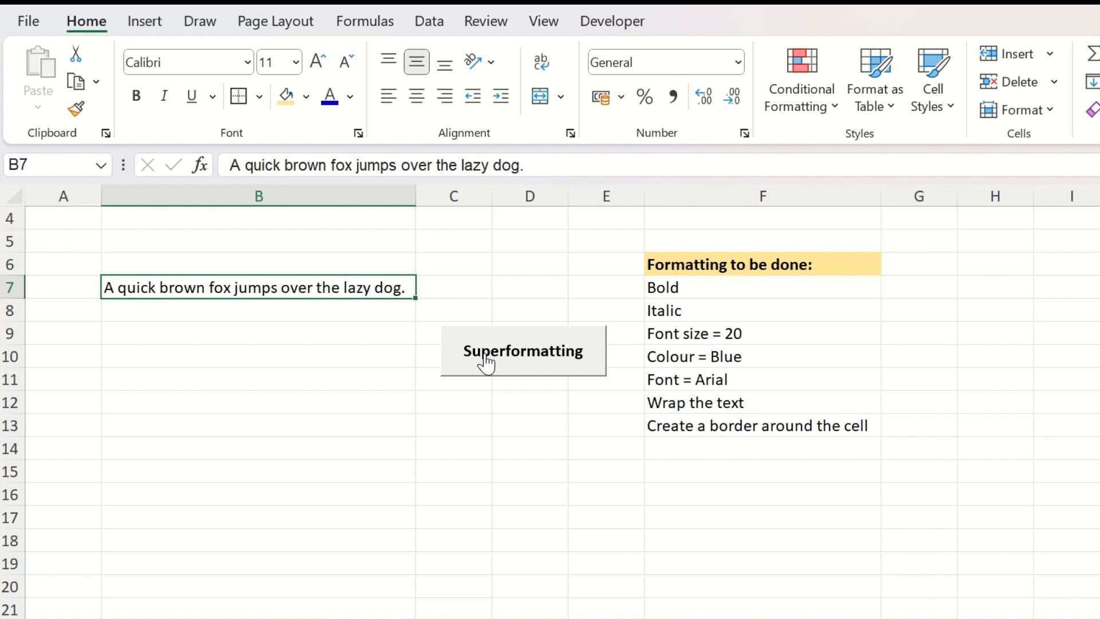
click(562, 372)
scroll(561, 361, down, 1)
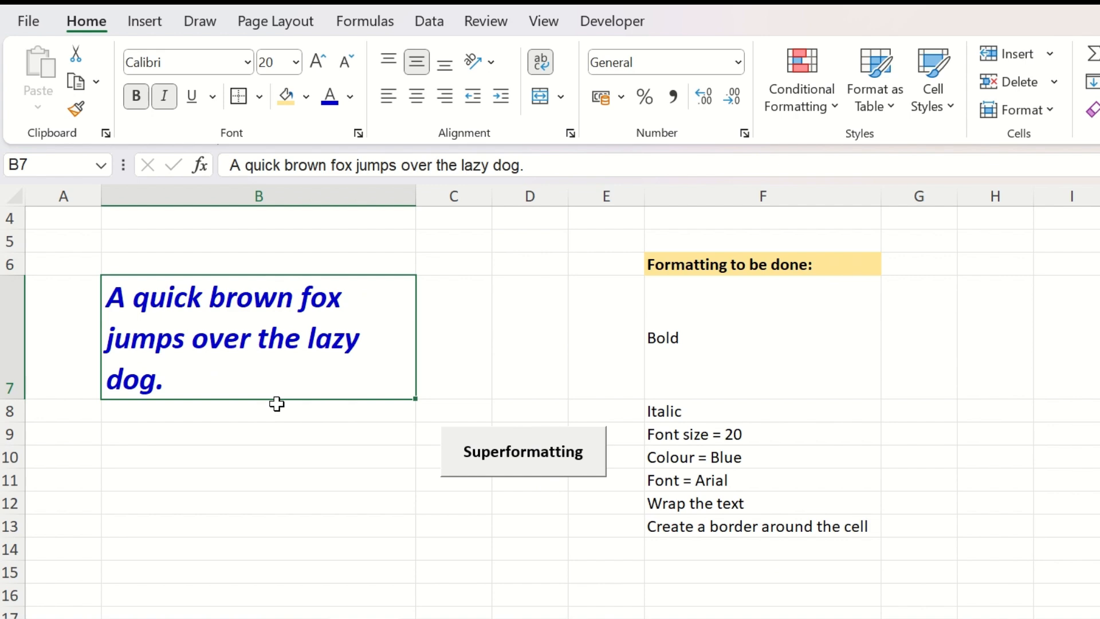
click(338, 504)
scroll(338, 507, up, 1)
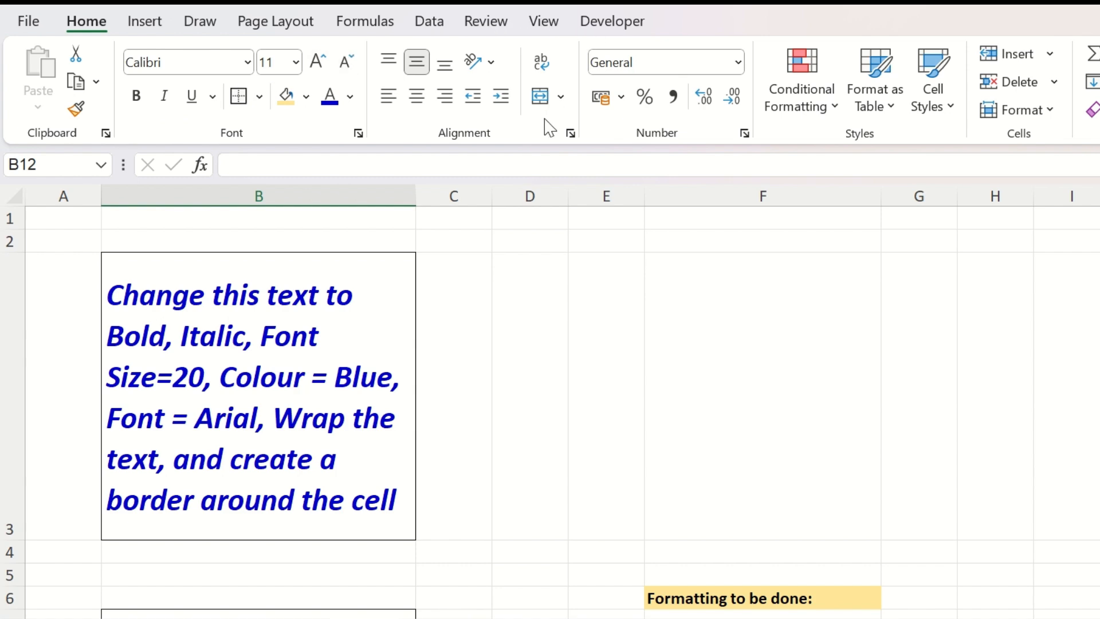
scroll(553, 207, down, 5)
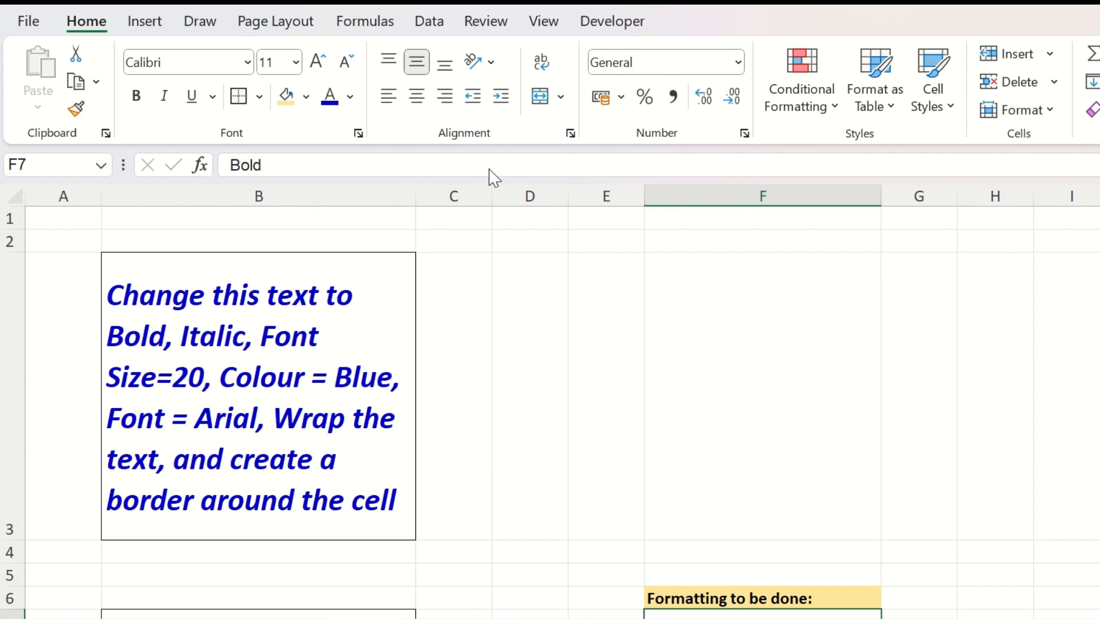
Step: Add a new custom ribbon tab after Home and name it My Own Tab
right_click(523, 56)
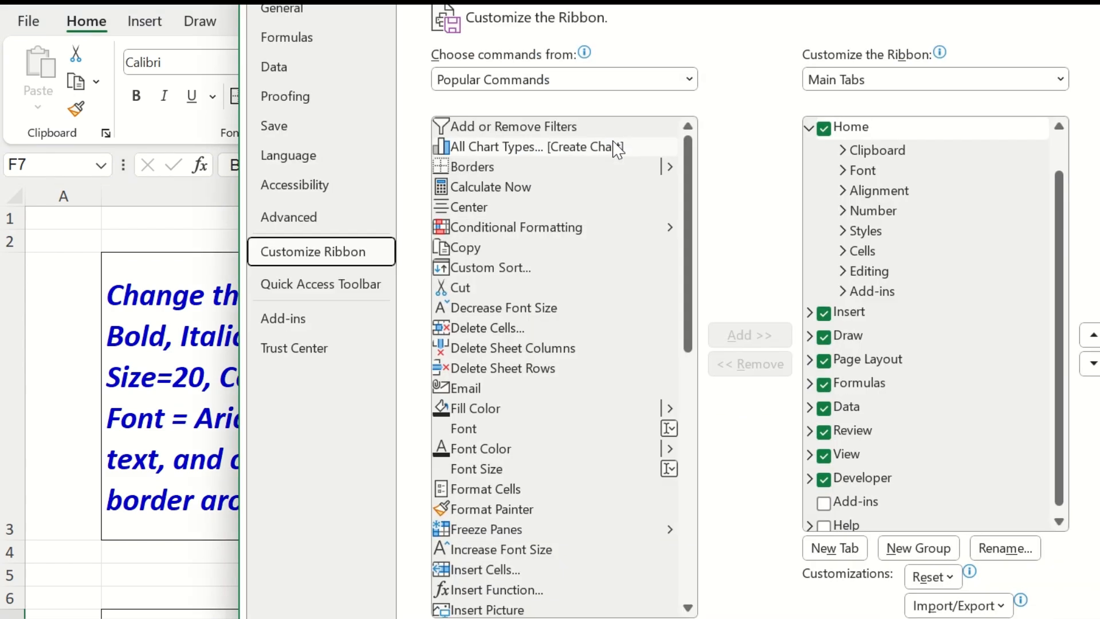
click(811, 128)
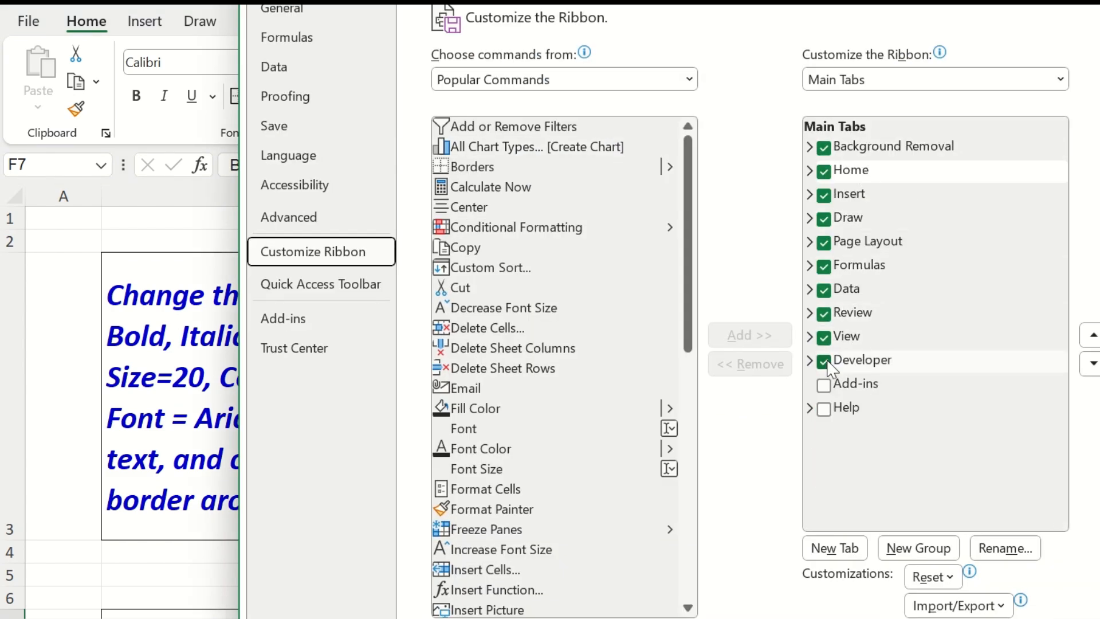
click(833, 551)
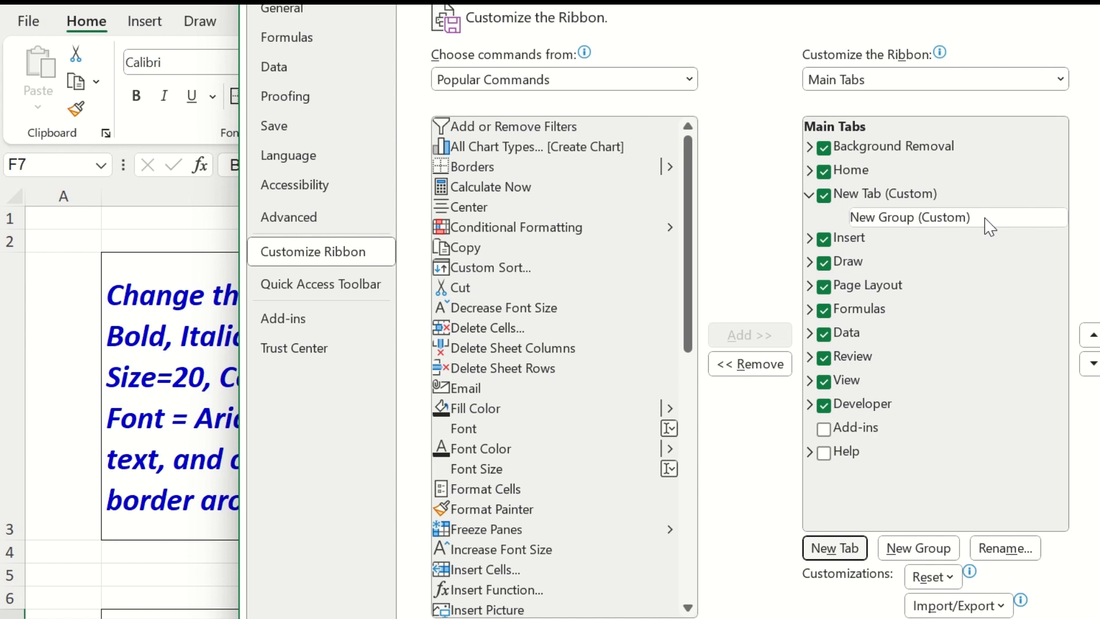
right_click(897, 202)
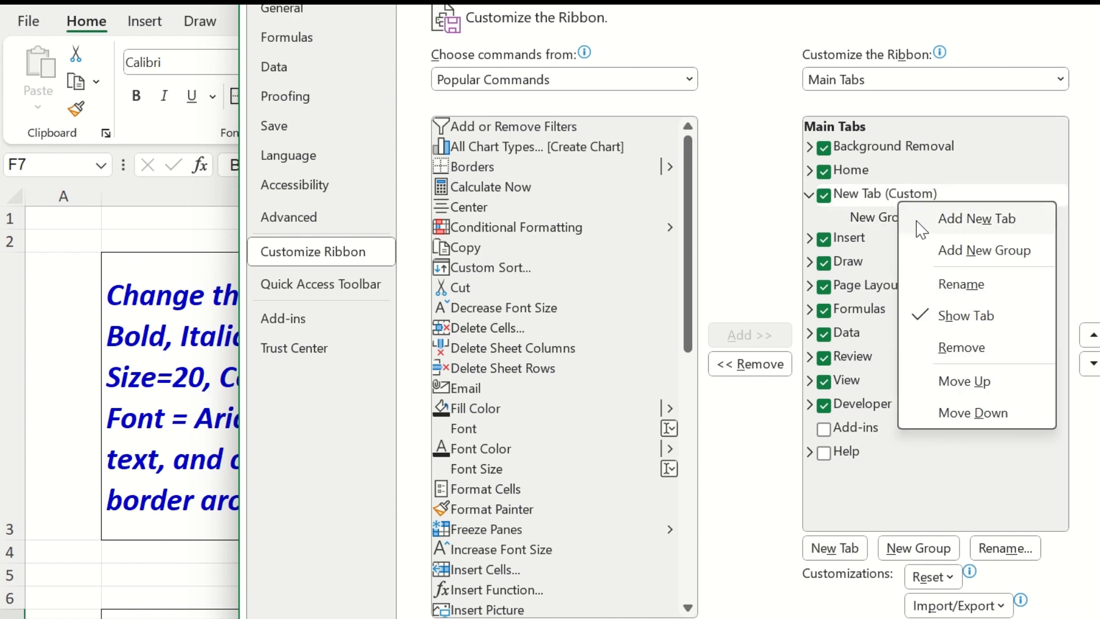
click(951, 284)
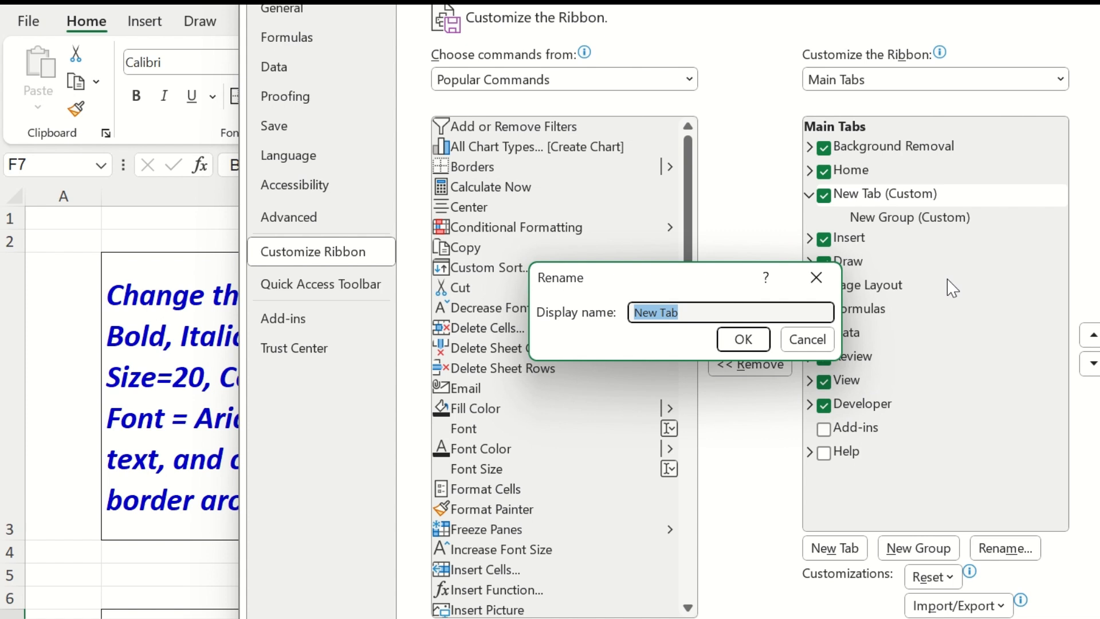
text(My Own)
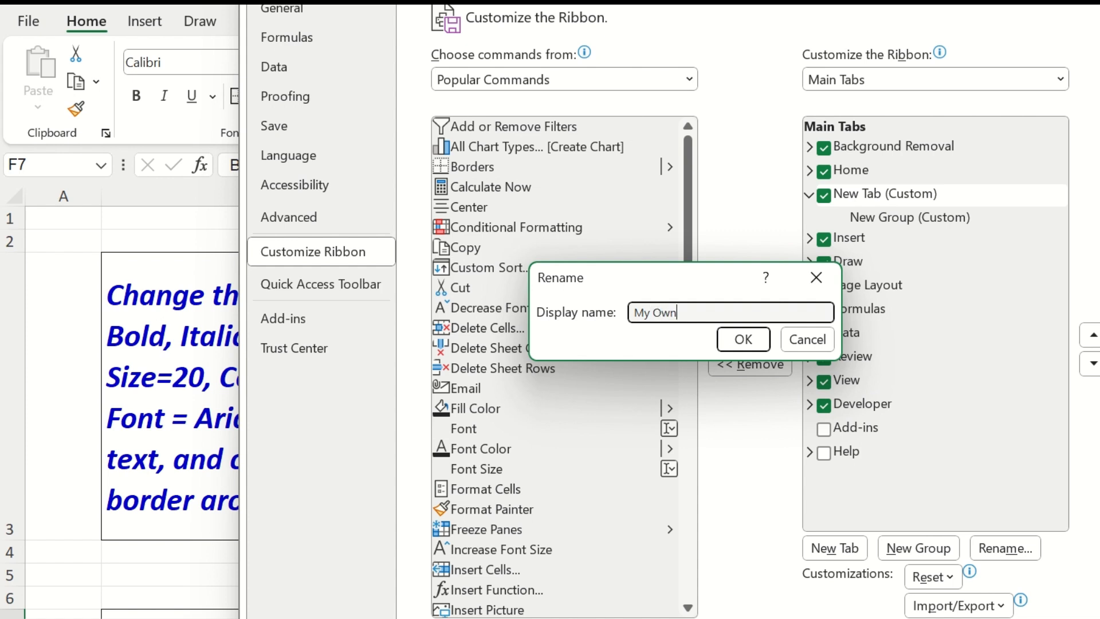
text( Tab)
click(742, 340)
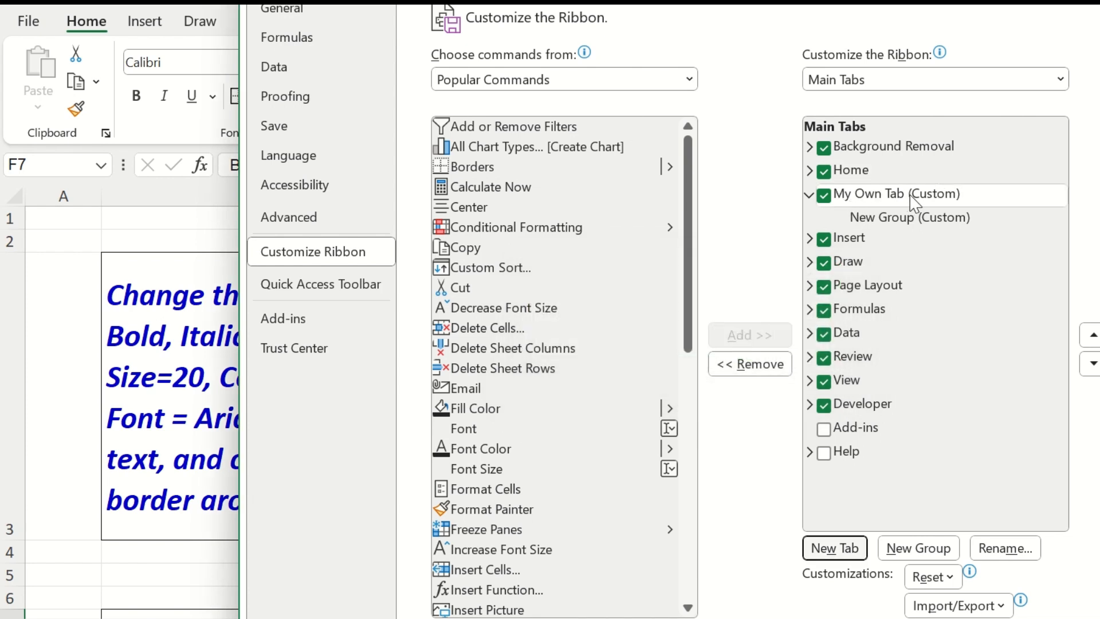
Step: Rename the new group in My Own Tab to My Commands with the green square symbol, and apply the ribbon customization
right_click(924, 224)
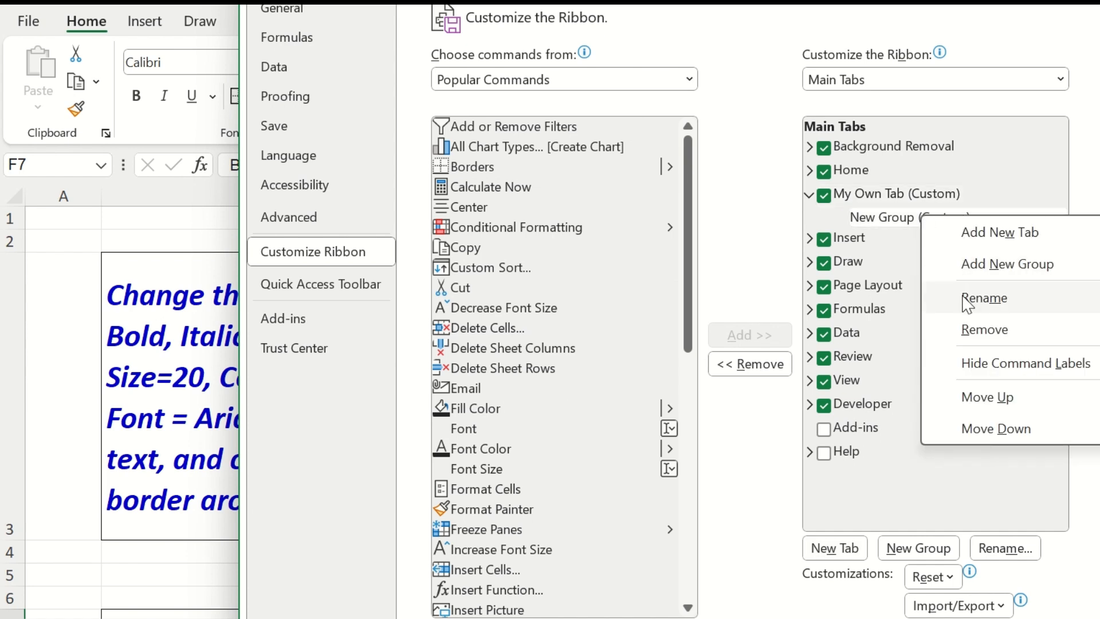
click(983, 298)
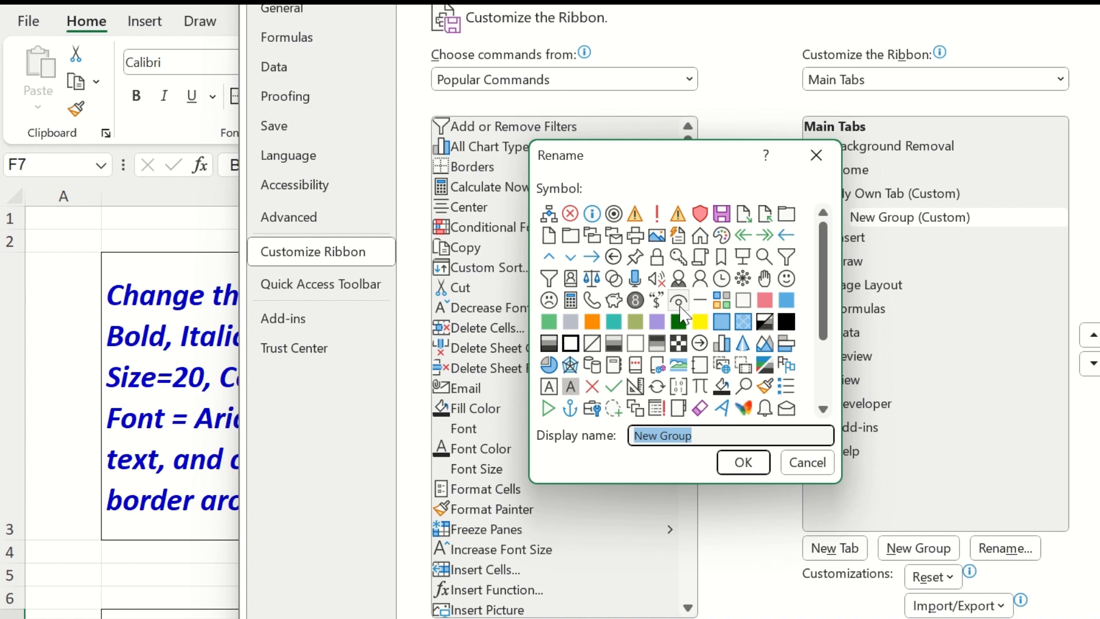
scroll(659, 281, down, 3)
scroll(683, 330, up, 2)
scroll(685, 330, up, 1)
text(My)
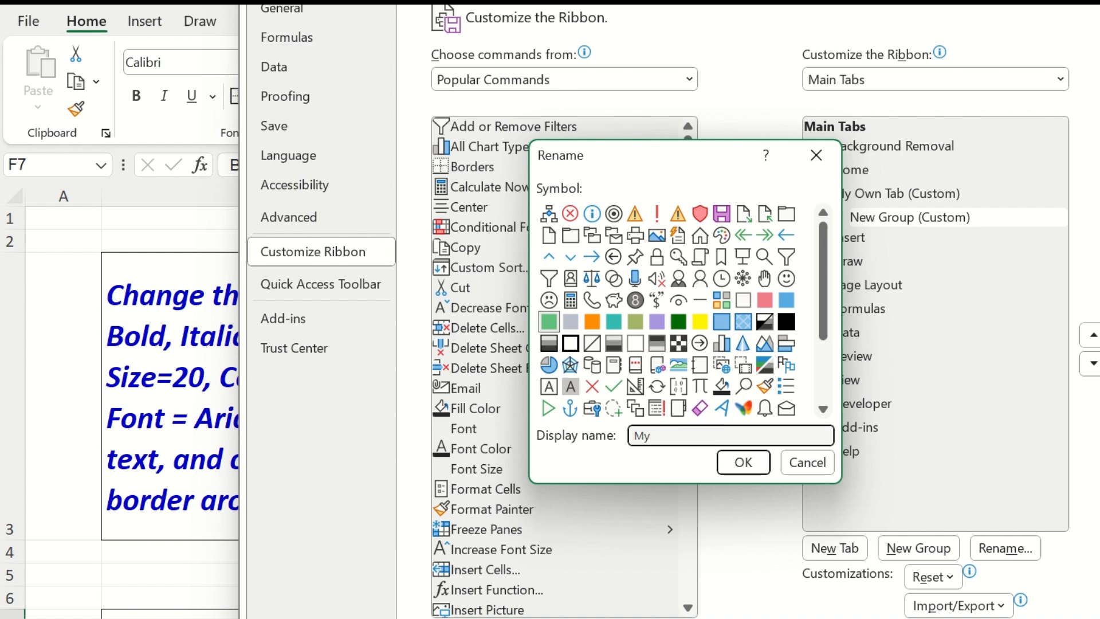
text( Commands)
click(729, 470)
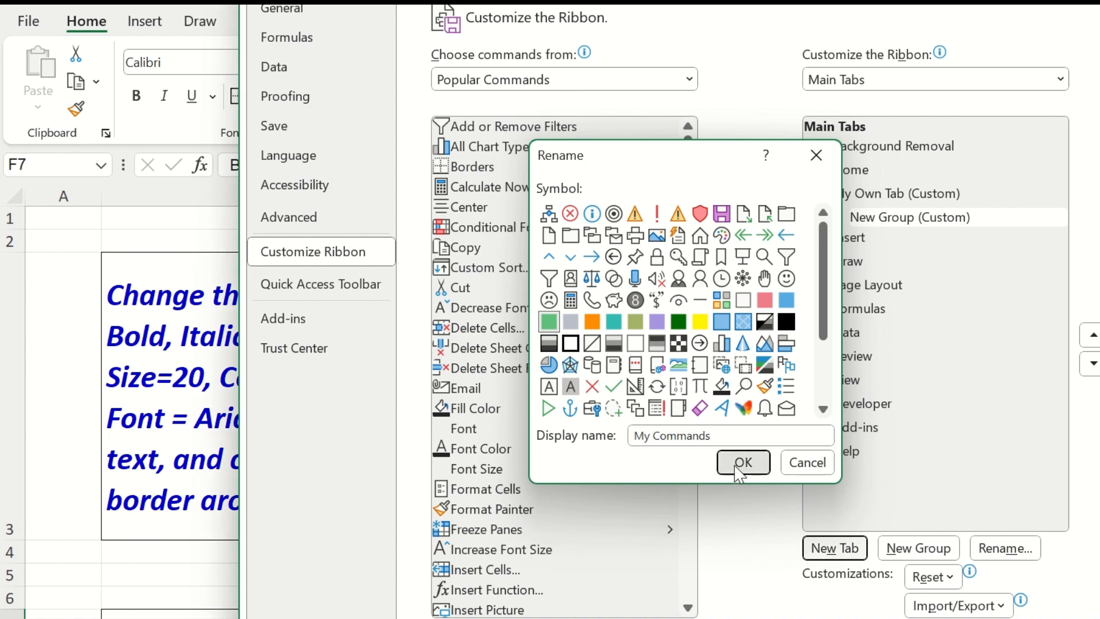
click(966, 221)
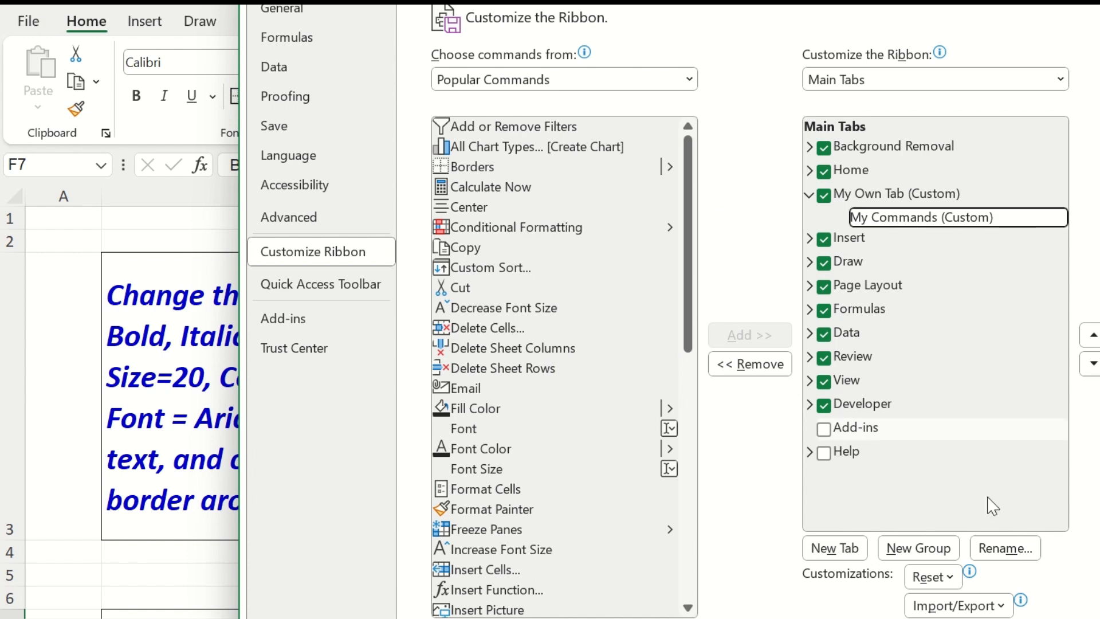
click(973, 618)
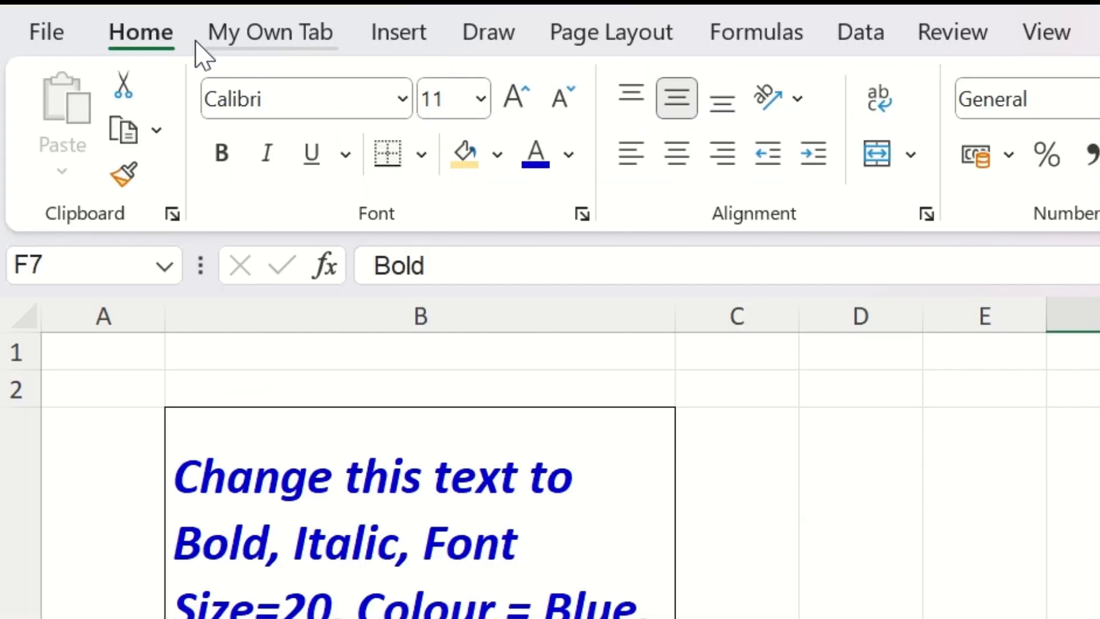
Step: Move My Own Tab to the end of the ribbon tab order, after Help, and apply the customization
click(255, 39)
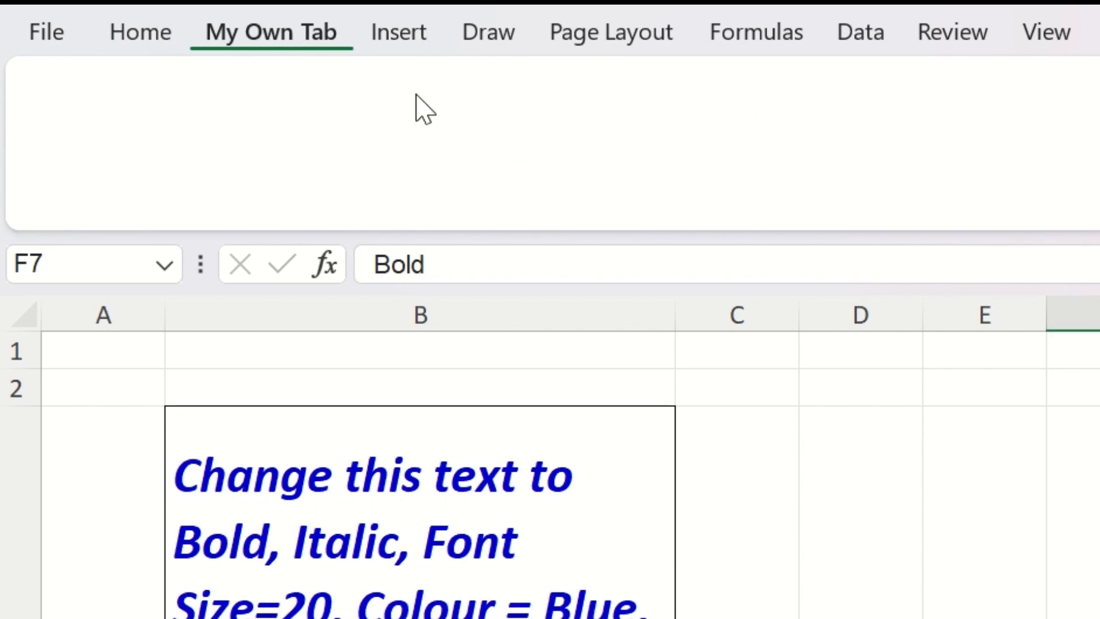
right_click(659, 95)
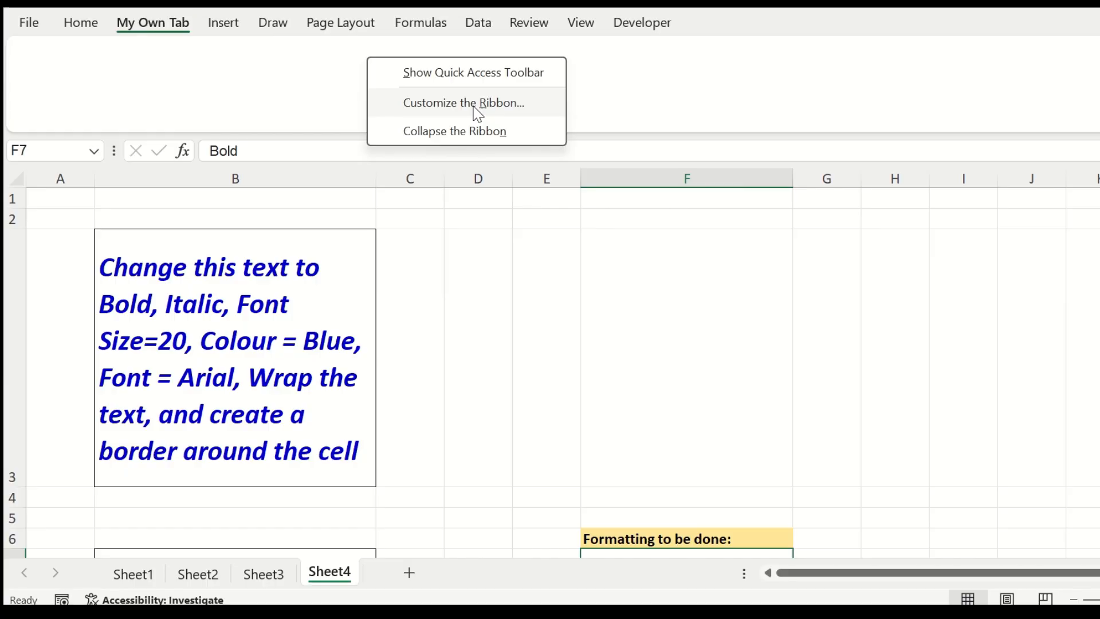
click(474, 108)
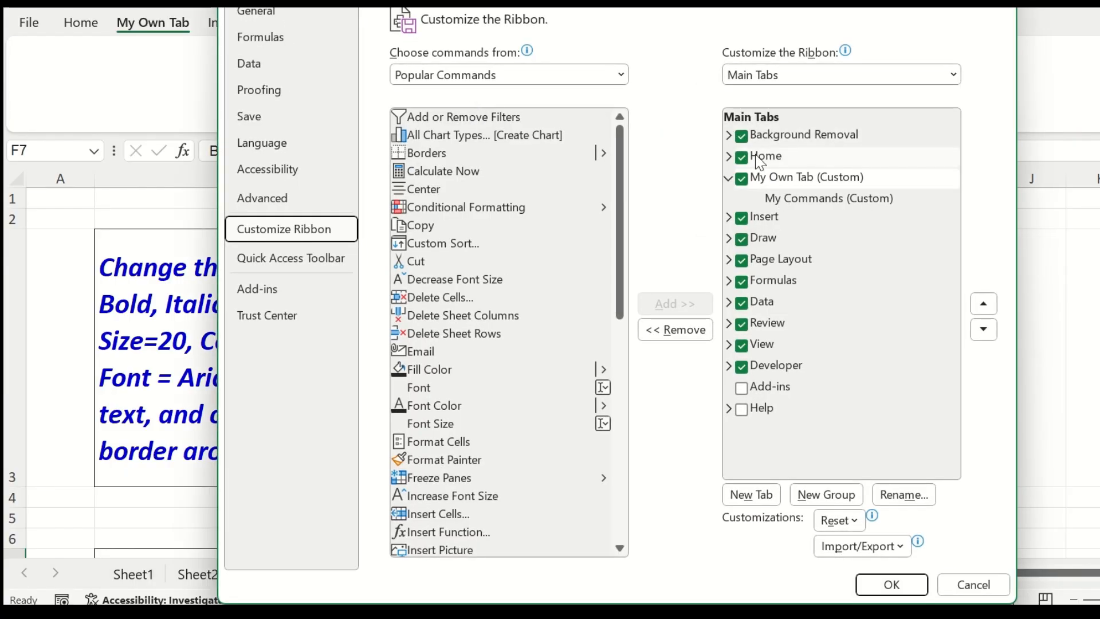
mouse_move(753, 182)
mouse_down()
mouse_move(793, 269)
mouse_move(771, 408)
mouse_move(784, 418)
mouse_up()
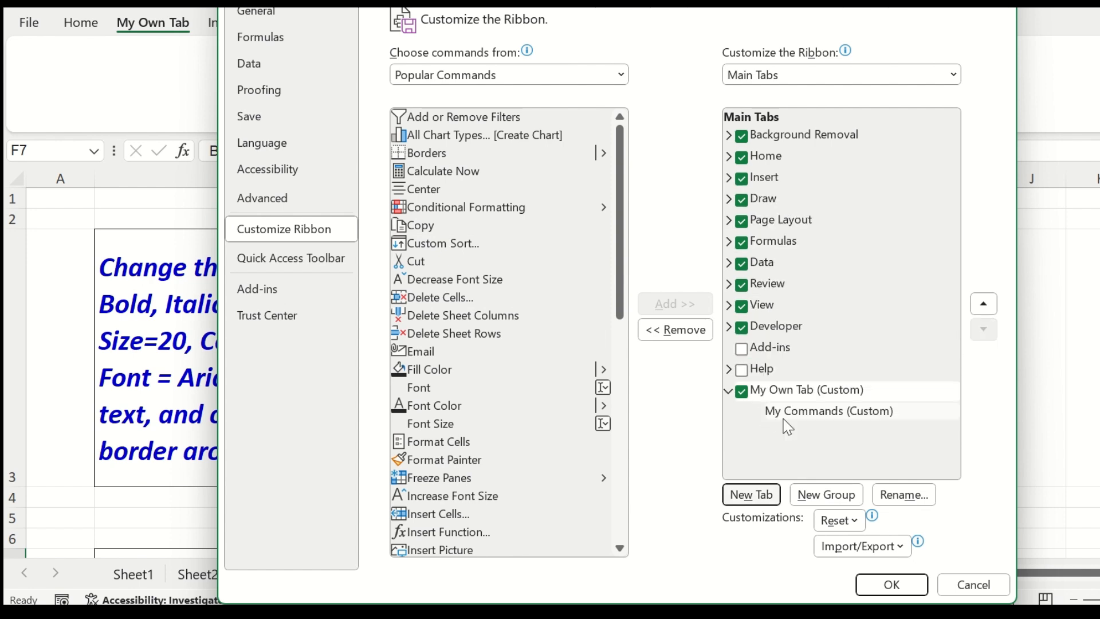
click(891, 585)
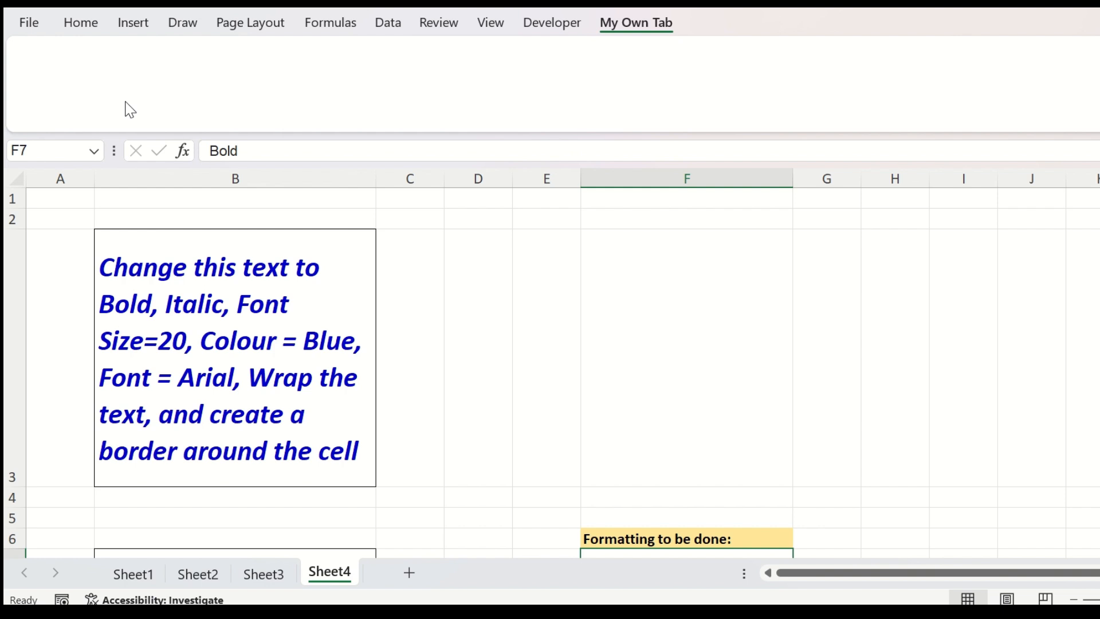
click(87, 27)
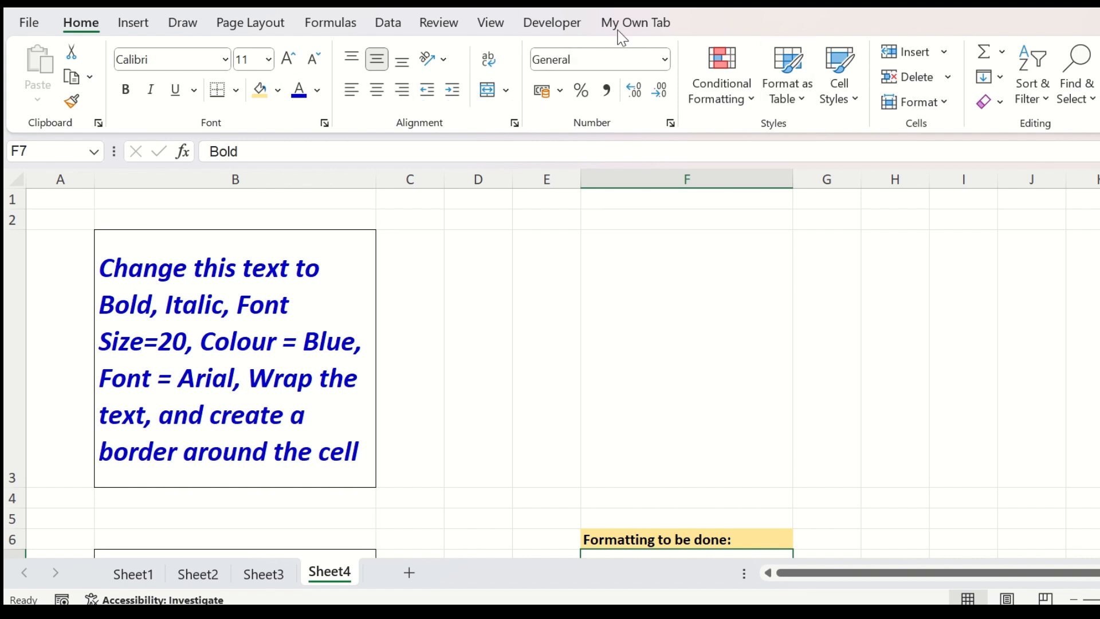
Step: Add the Superformat macro to the My Commands group of My Own Tab in the ribbon customization
click(625, 28)
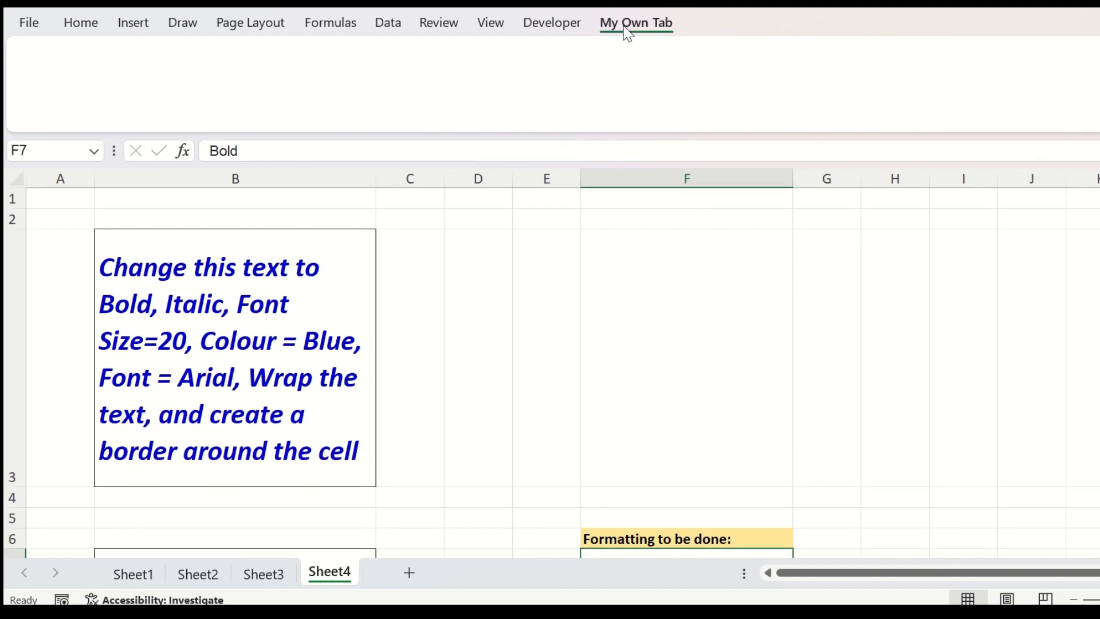
right_click(390, 76)
click(461, 113)
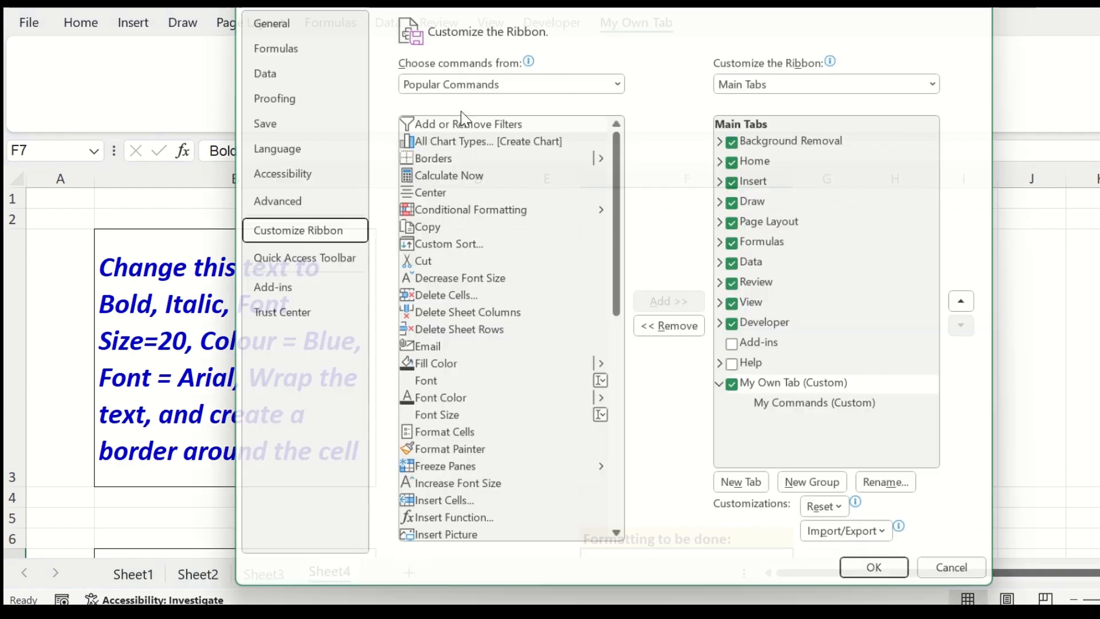
click(822, 401)
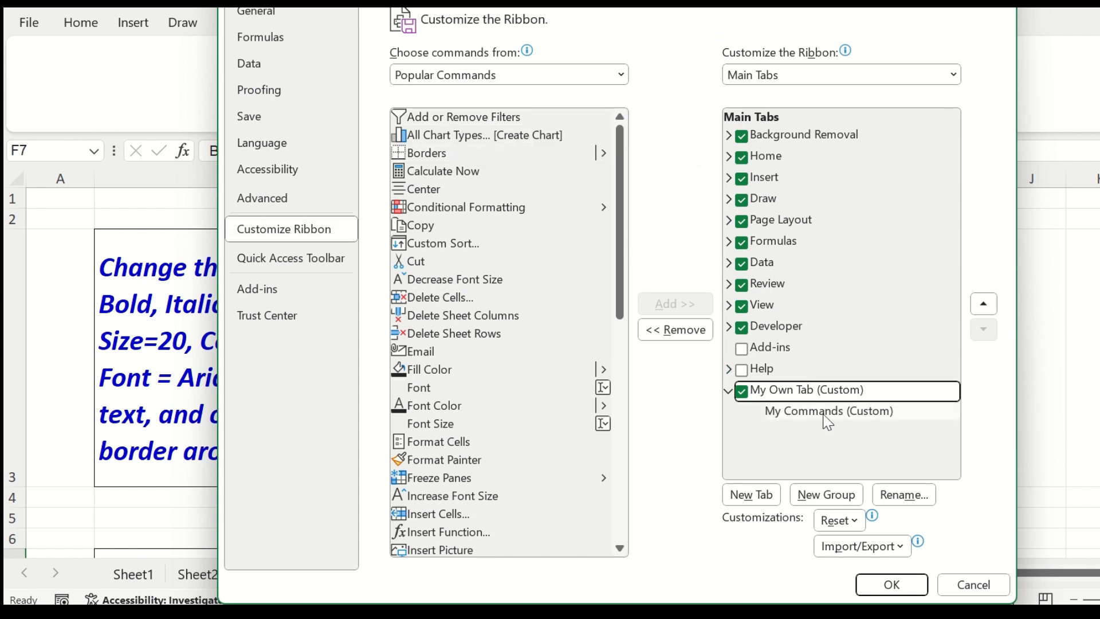
click(824, 417)
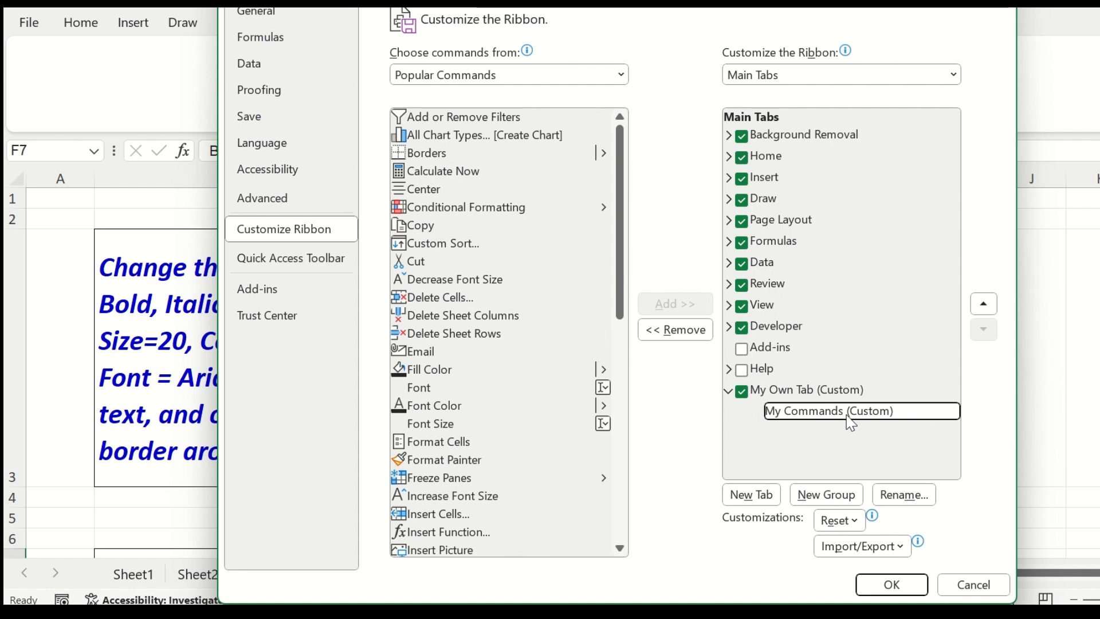
click(513, 78)
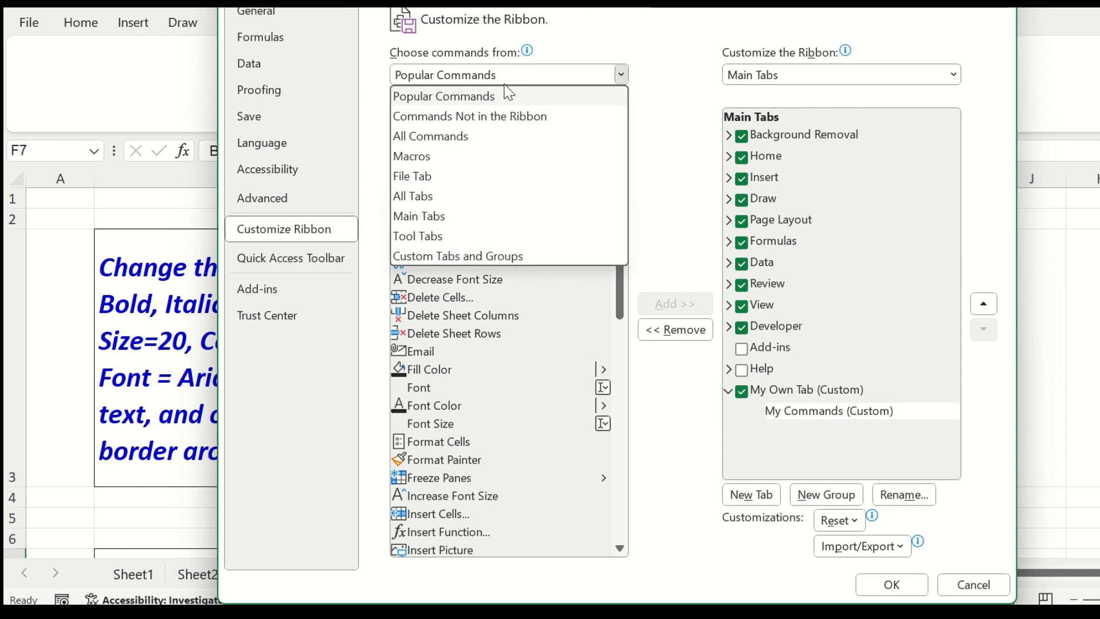
click(454, 166)
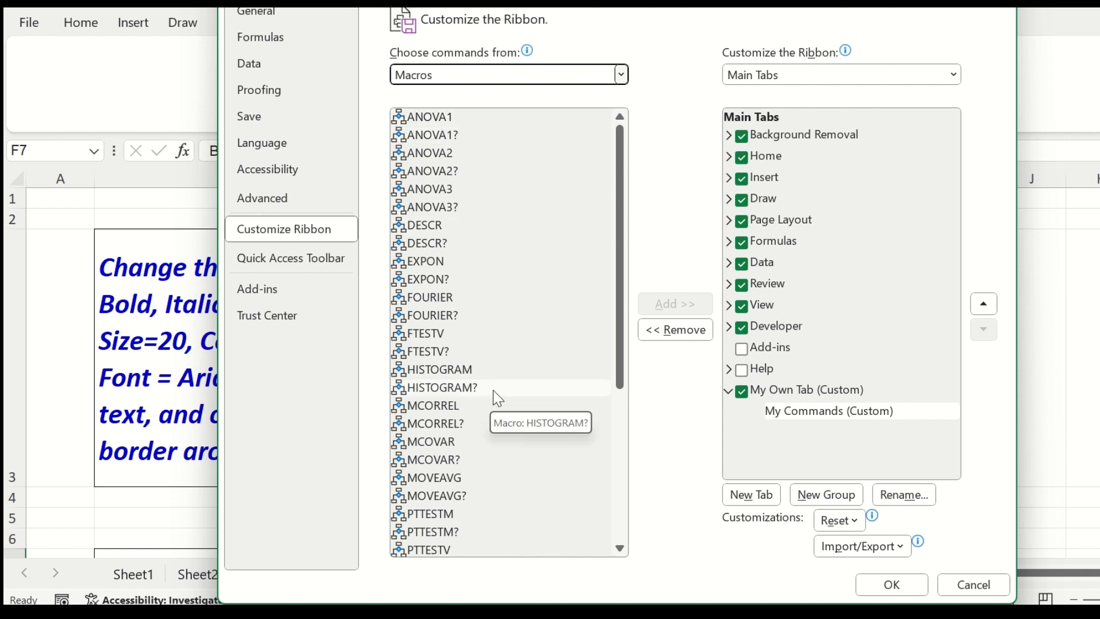
scroll(493, 275, down, 5)
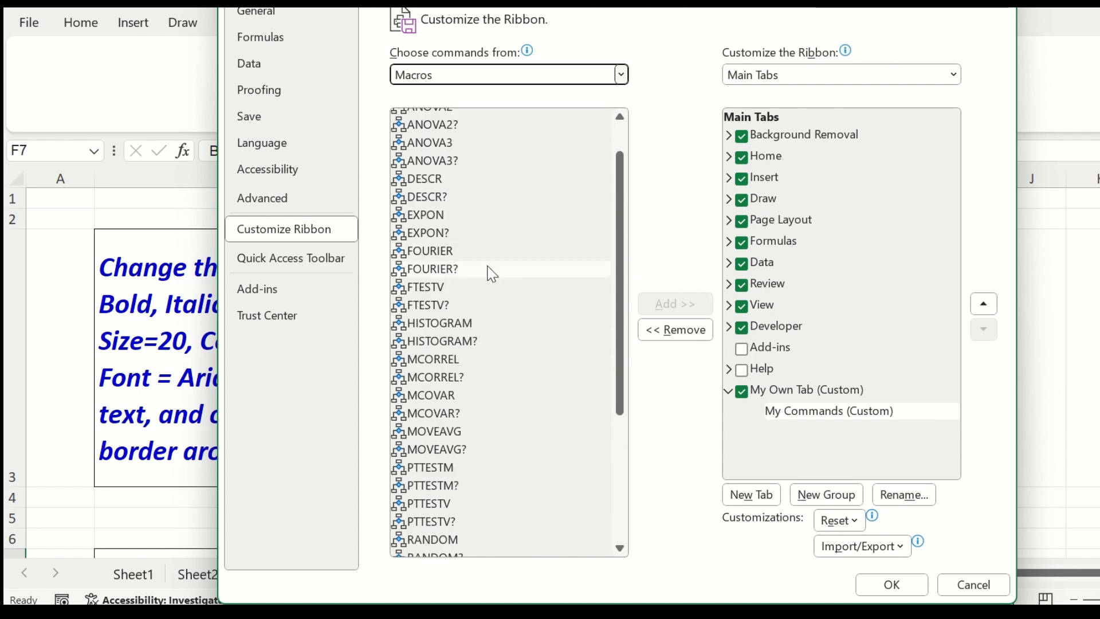
scroll(496, 289, down, 1)
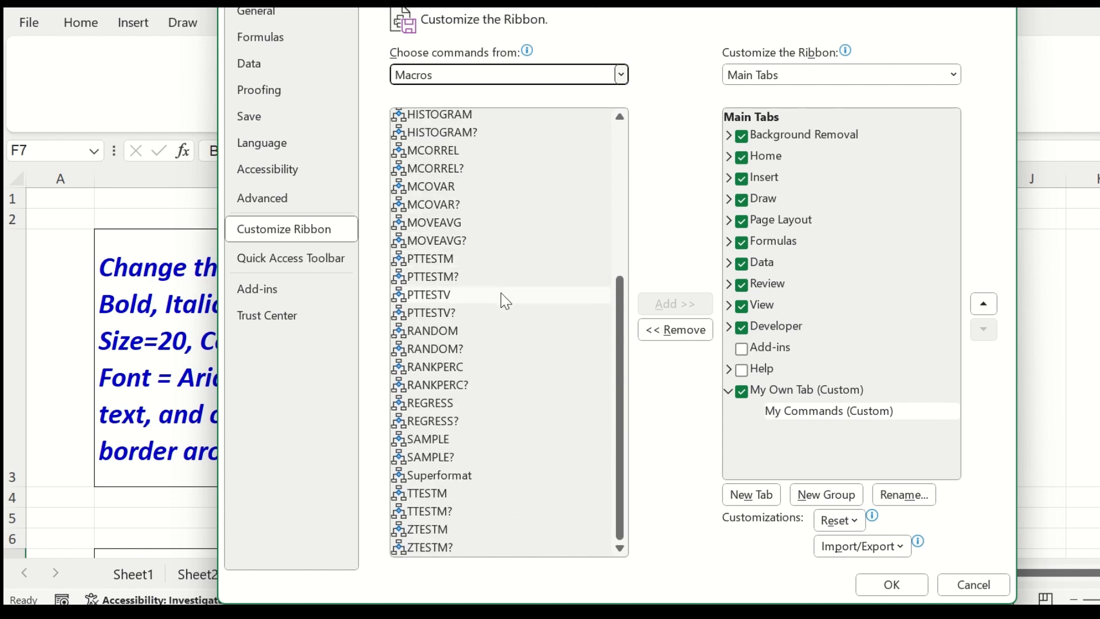
click(422, 478)
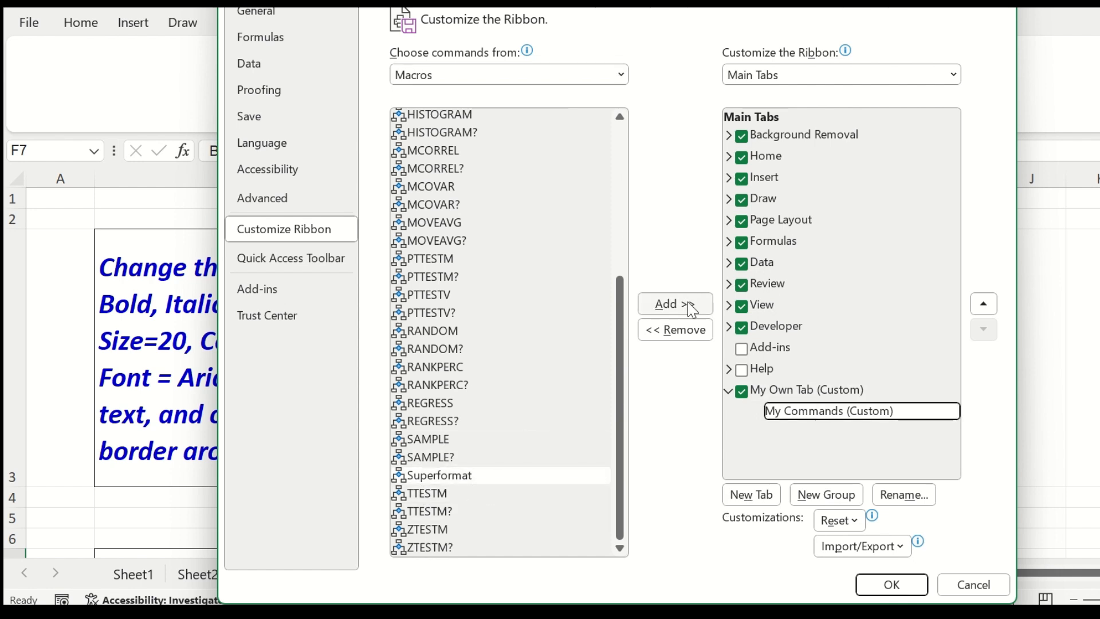
click(689, 305)
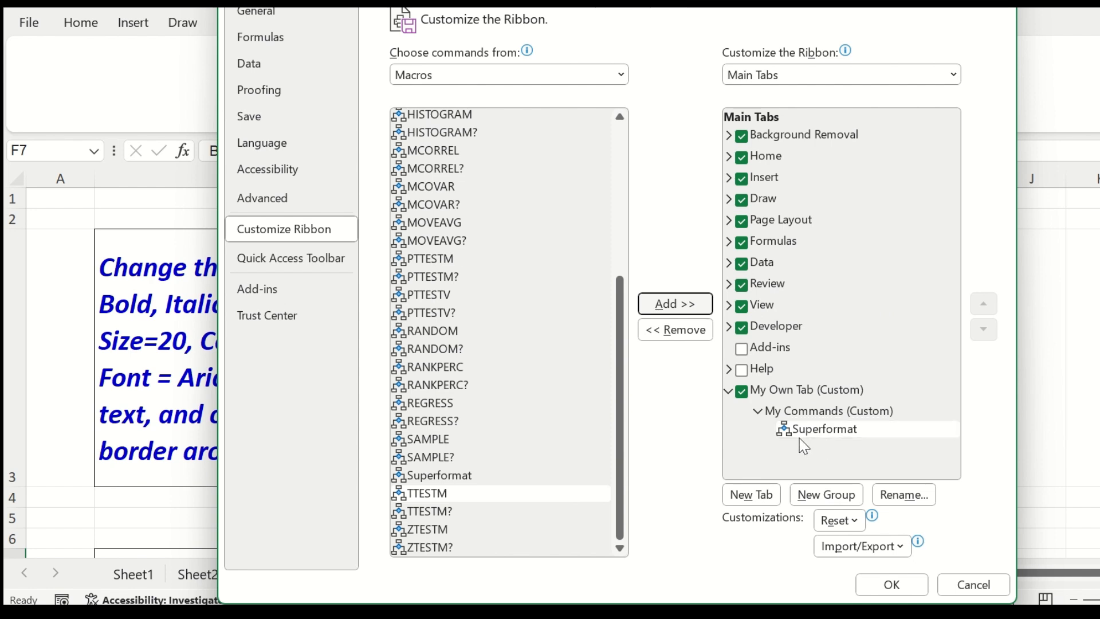
Step: Give the Superformat command in My Commands the black-and-white checkered symbol and apply the ribbon customization
click(838, 439)
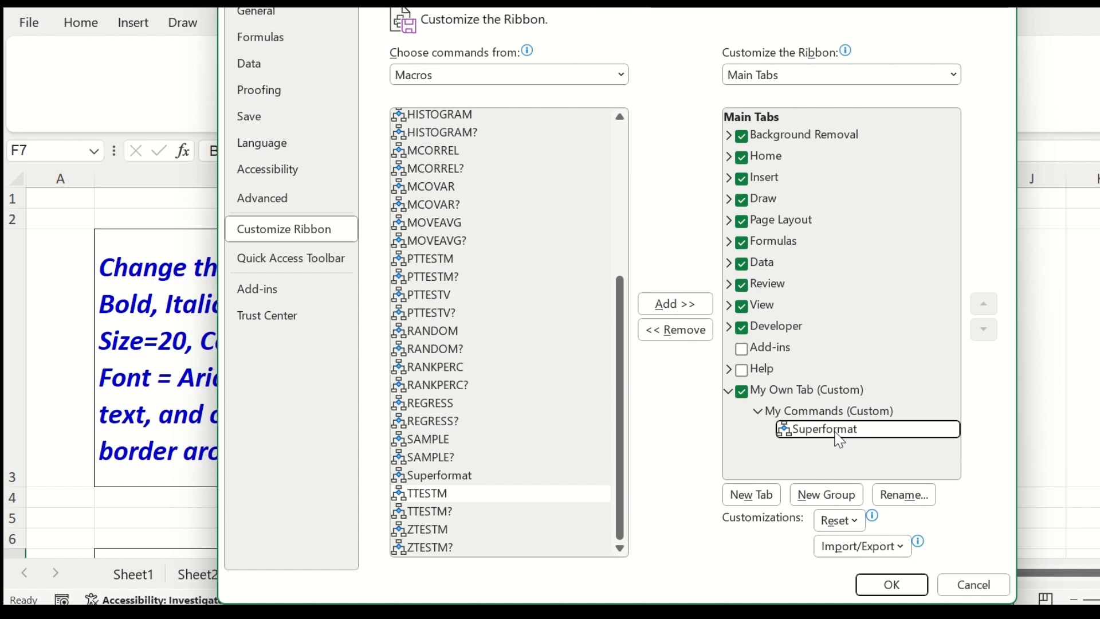
click(903, 495)
click(611, 312)
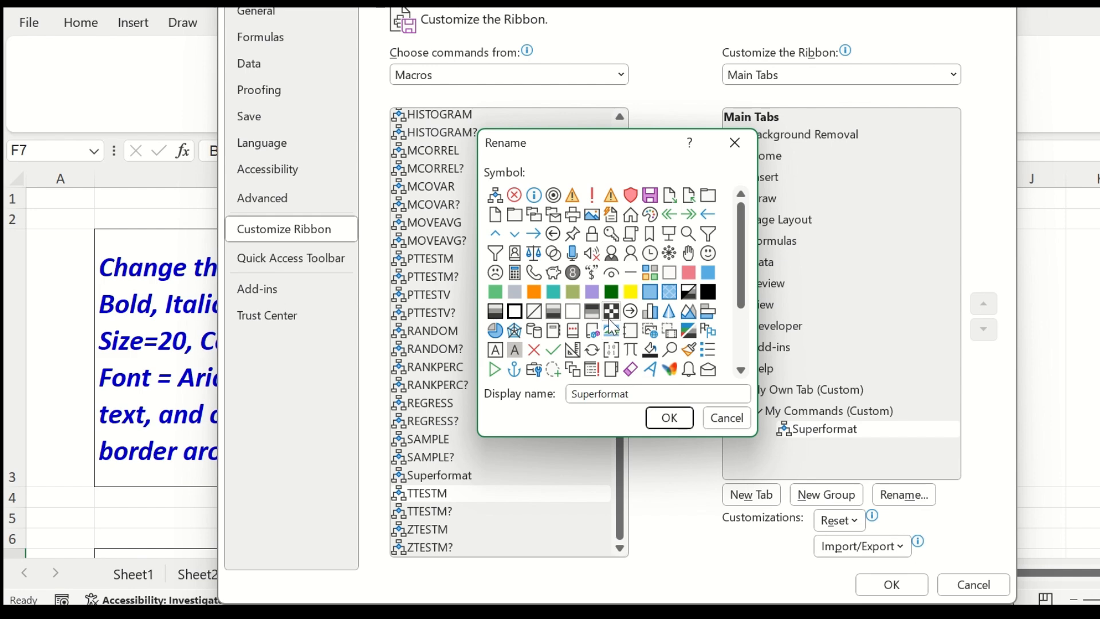
click(668, 419)
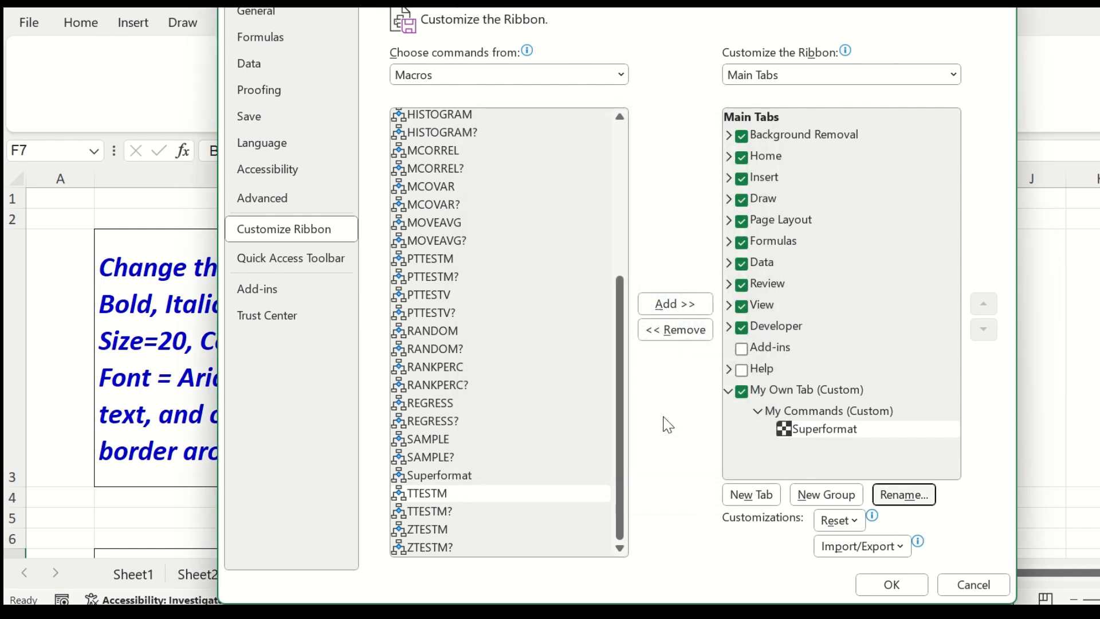
click(892, 584)
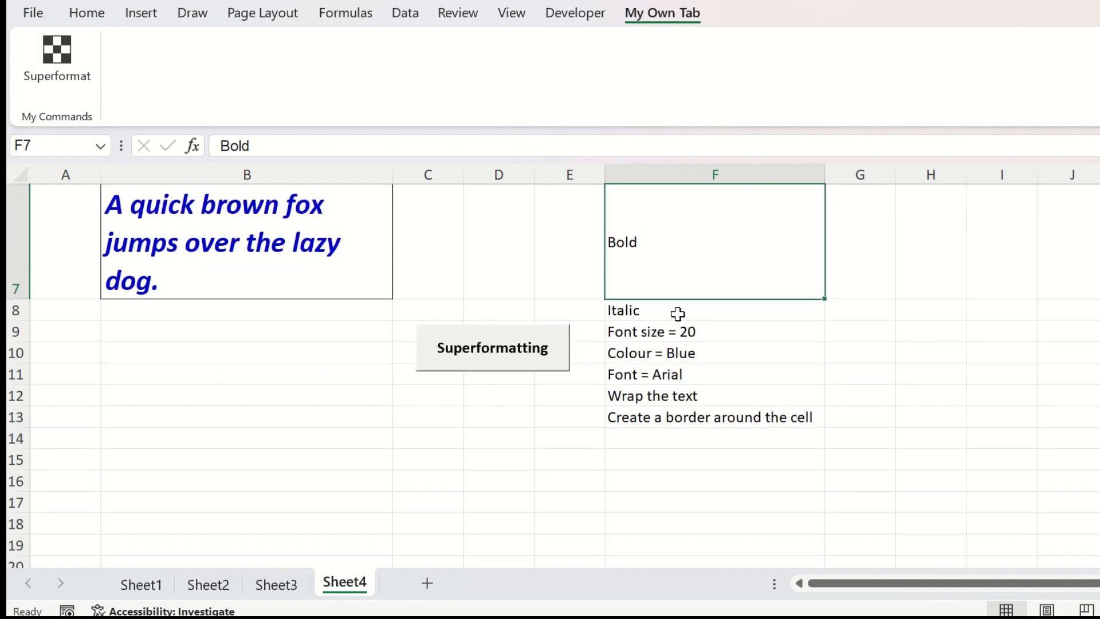
Step: Run the Superformat command from My Own Tab on cell F13, "Create a border around the cell"
click(672, 418)
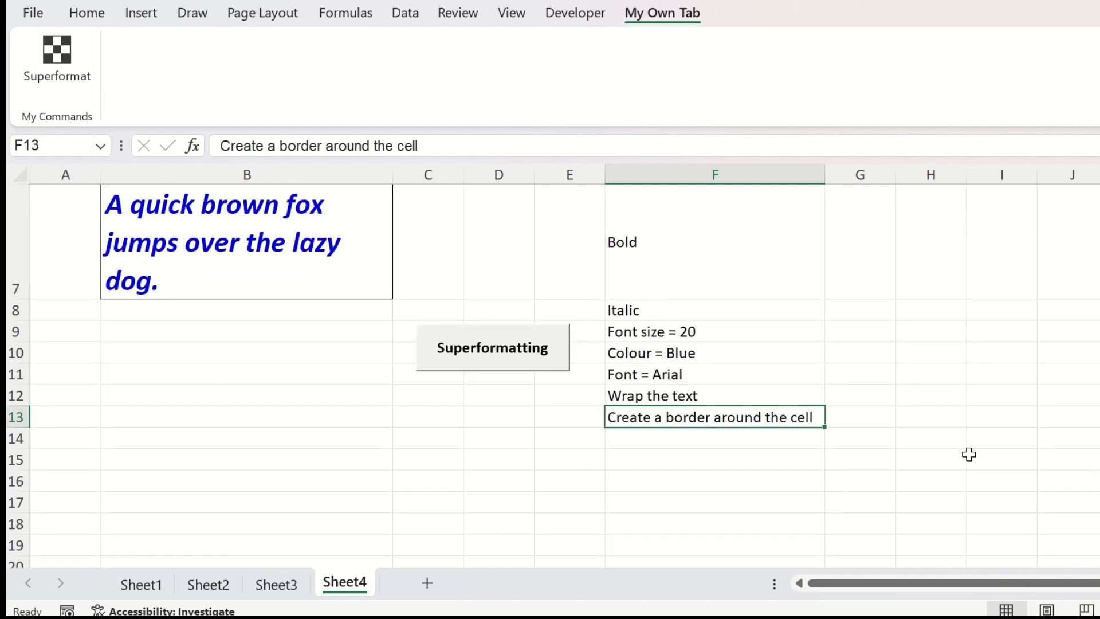
click(76, 71)
scroll(576, 321, down, 4)
scroll(581, 323, up, 1)
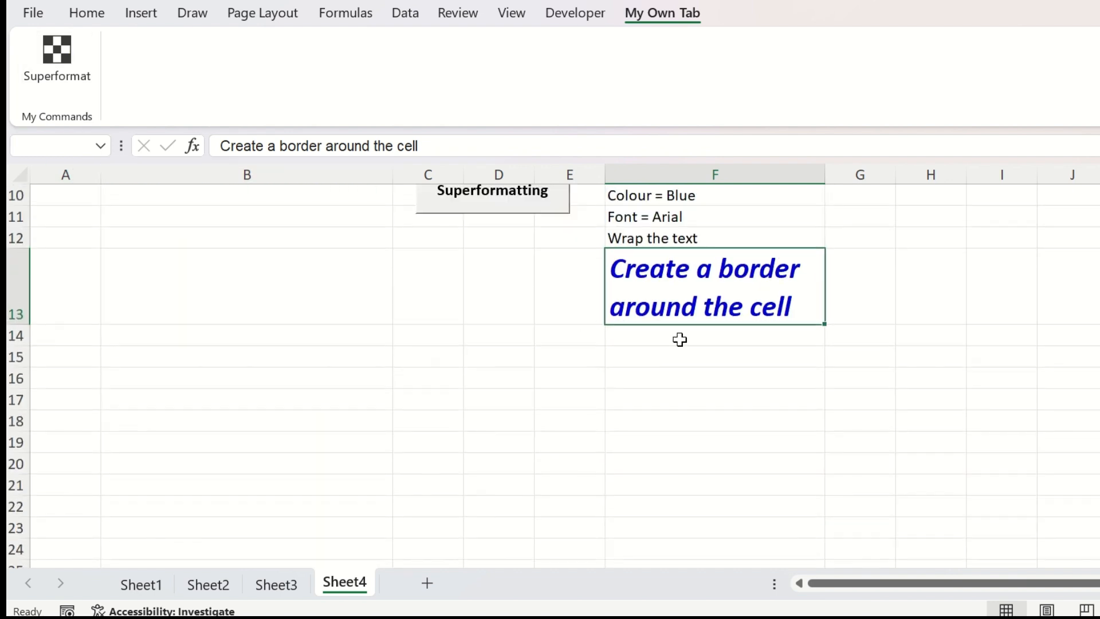